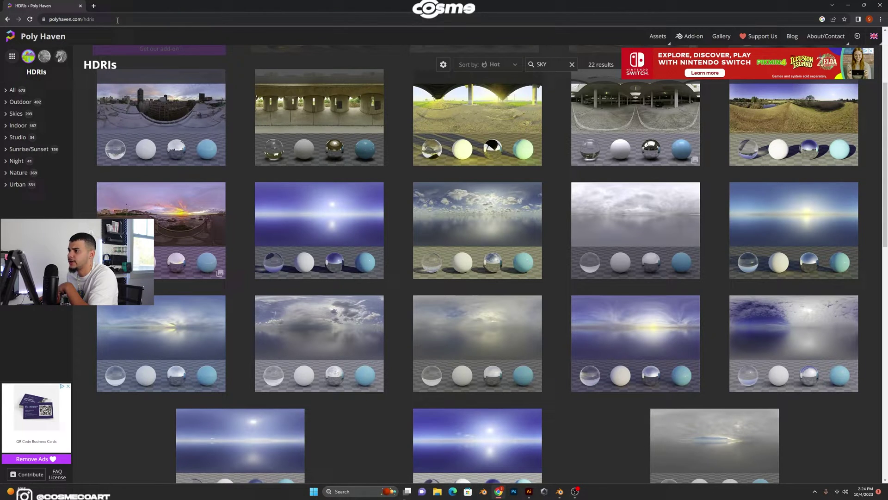
Step: Scroll through the 22 SKY panoramas in Poly Haven's HDRI library
scroll(212, 146, up, 3)
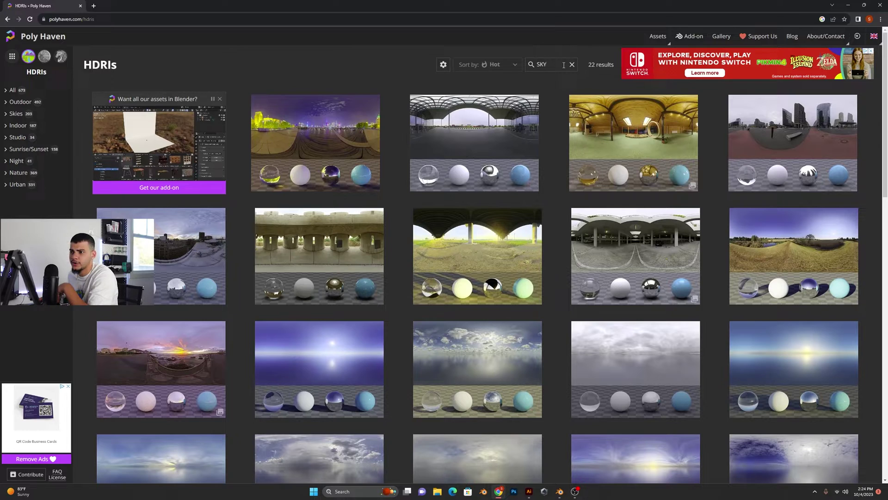
scroll(453, 153, down, 4)
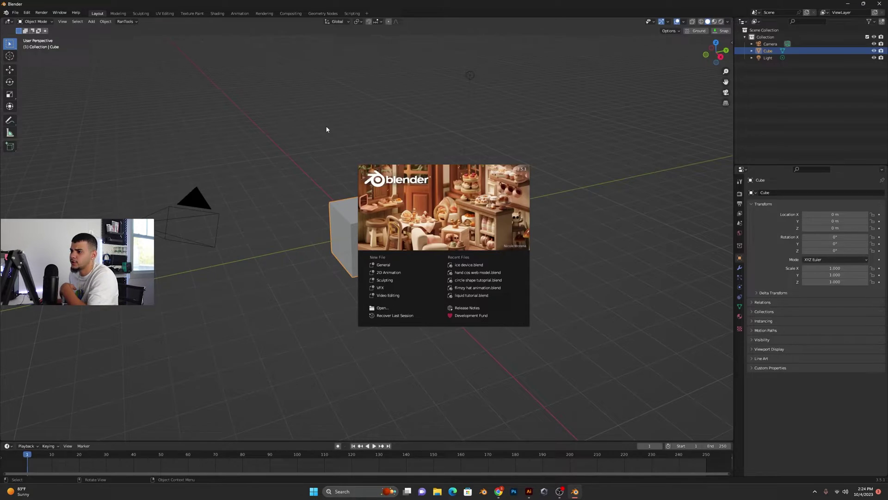
Step: Dismiss the splash and delete the default camera, cube and light
click(163, 101)
drag(120, 84, 559, 328)
key(Delete)
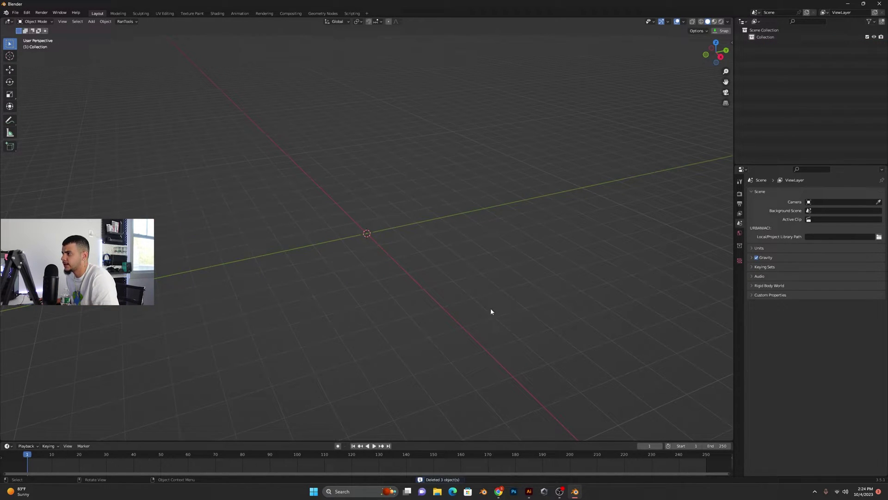
Step: Switch the viewport to Rendered and render with Cycles on GPU Compute
click(721, 21)
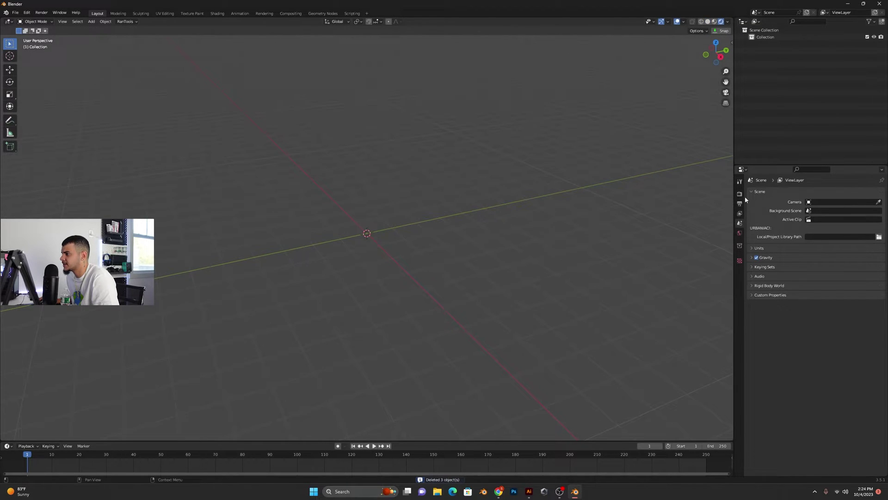
click(739, 194)
click(829, 192)
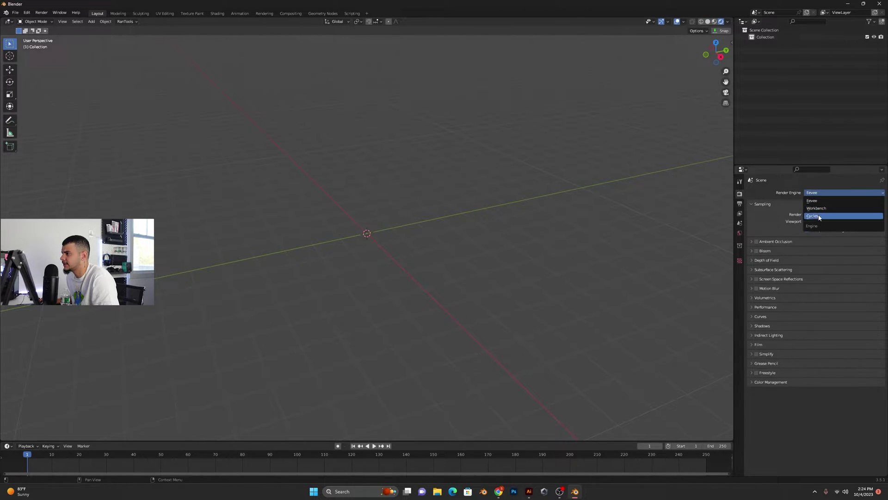
click(820, 216)
click(837, 210)
click(829, 225)
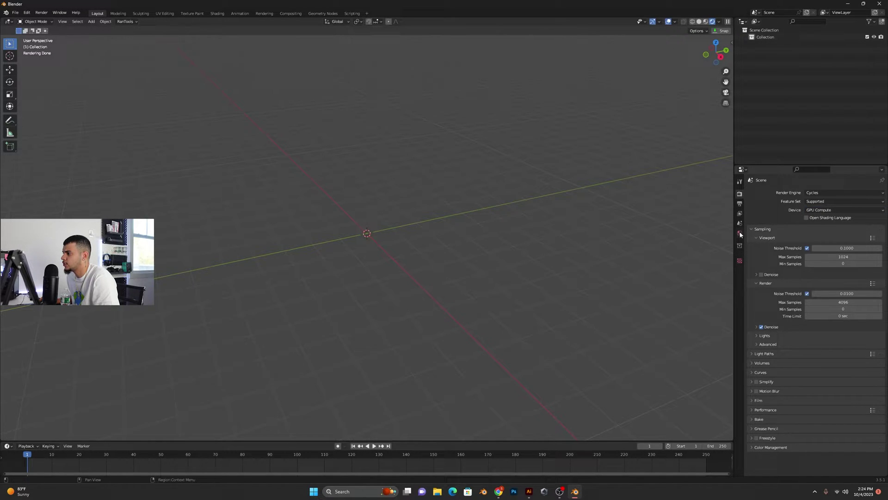
Step: Set the world Color to an Environment Texture loading sunflowers_puresky_4k.exr
click(740, 234)
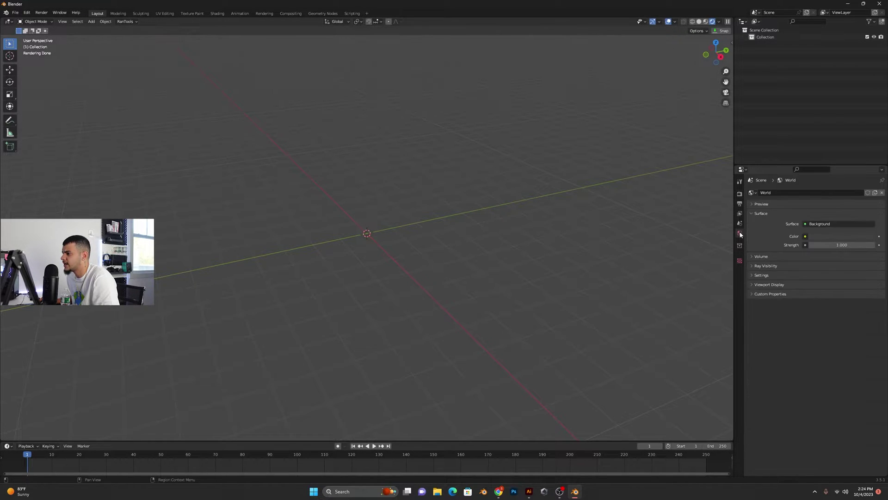
click(806, 236)
click(655, 267)
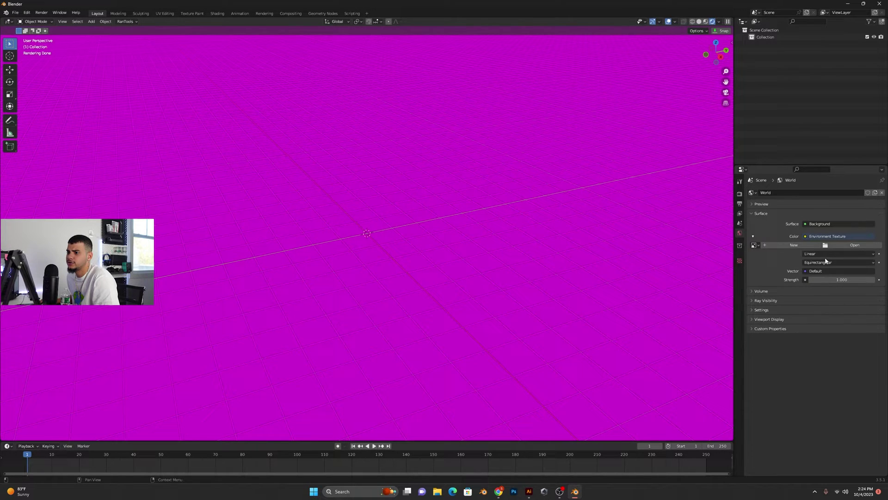
click(848, 248)
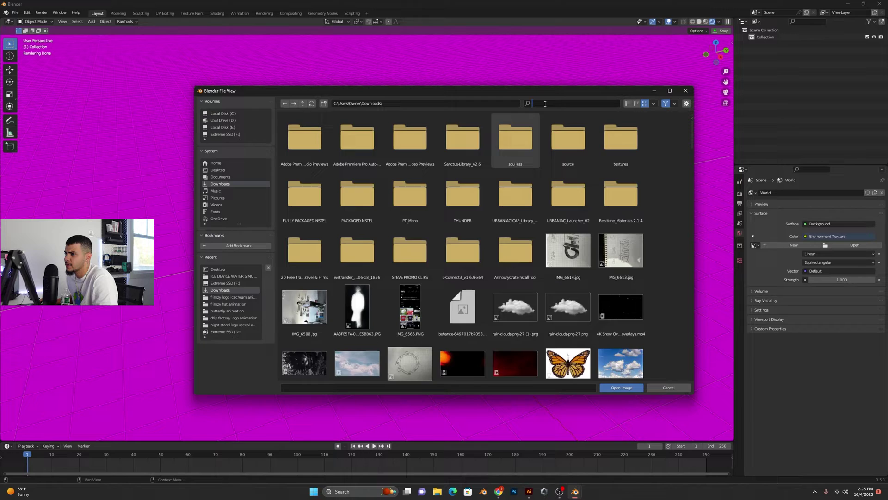
text(EXR)
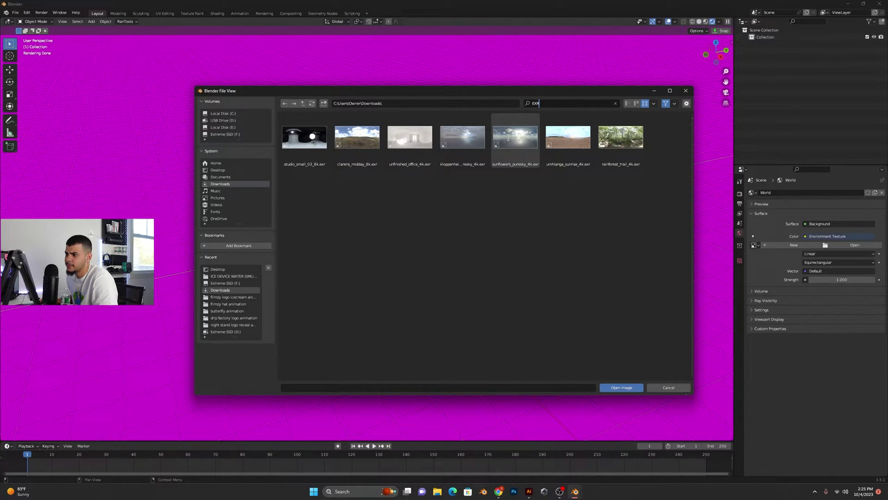
double_click(507, 139)
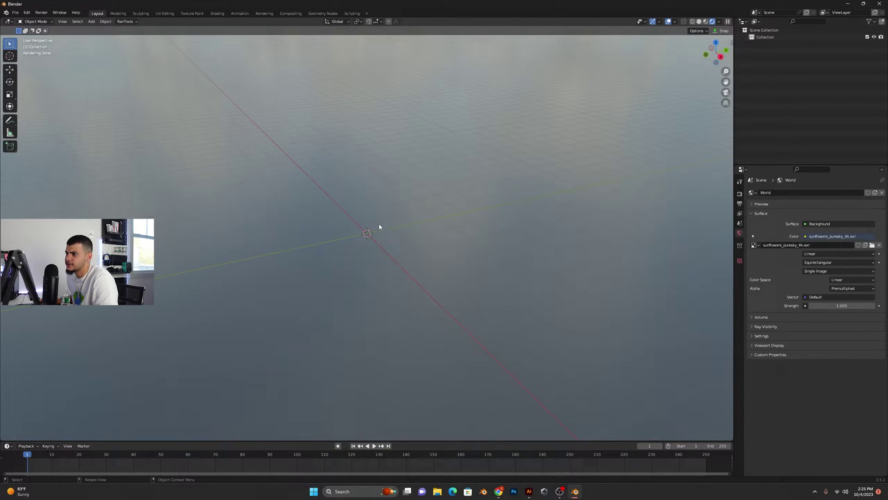
Step: Orbit to a level view of the cloudy sky, then minimize Blender
middle_drag(380, 227, 442, 190)
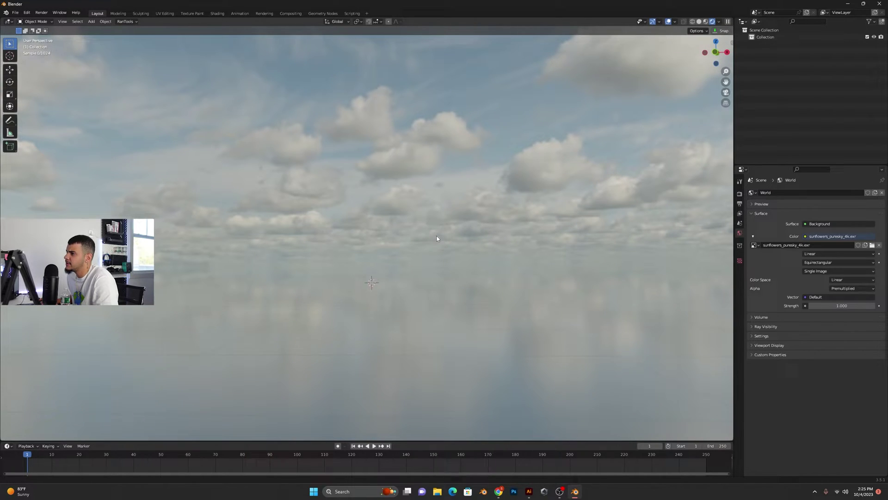
middle_drag(436, 238, 455, 215)
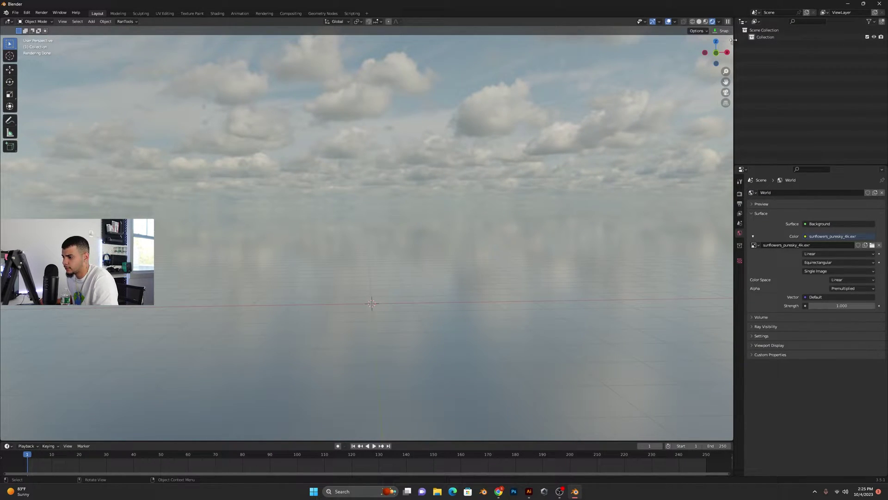
click(849, 3)
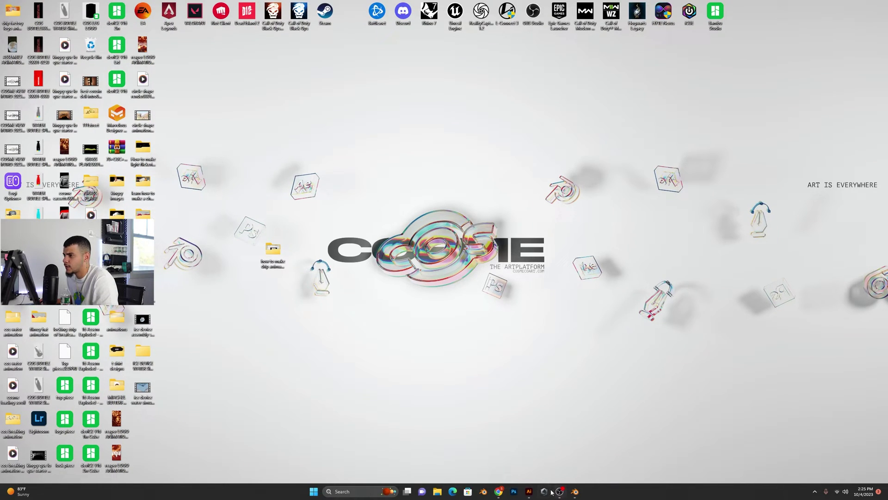
Step: Check the Sunflowers (Pure Sky) page's download resolutions in Chrome, then return to Blender
click(499, 491)
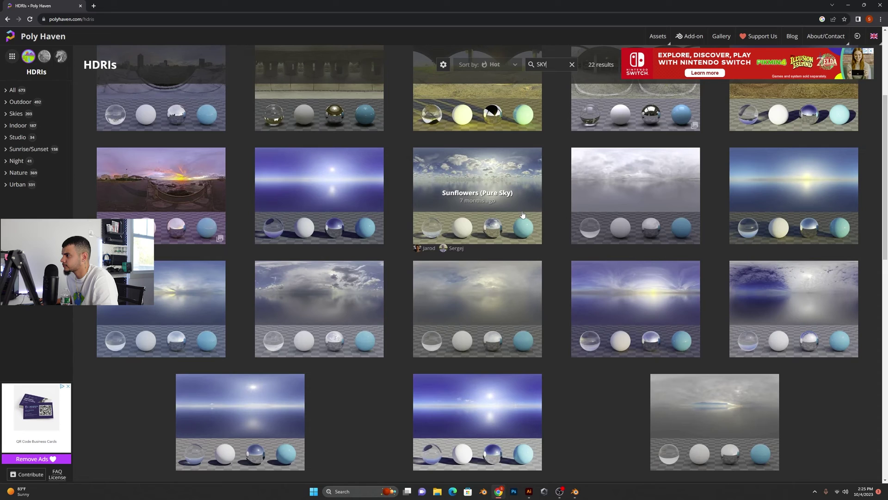
click(498, 193)
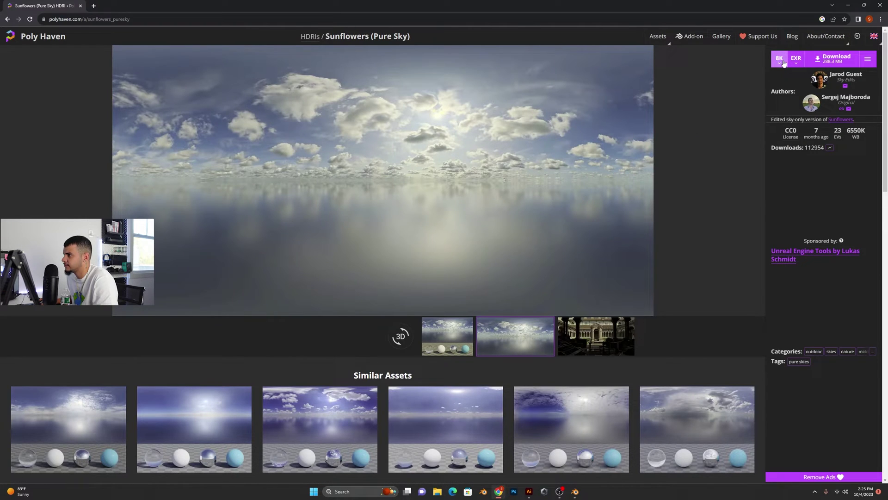
click(780, 58)
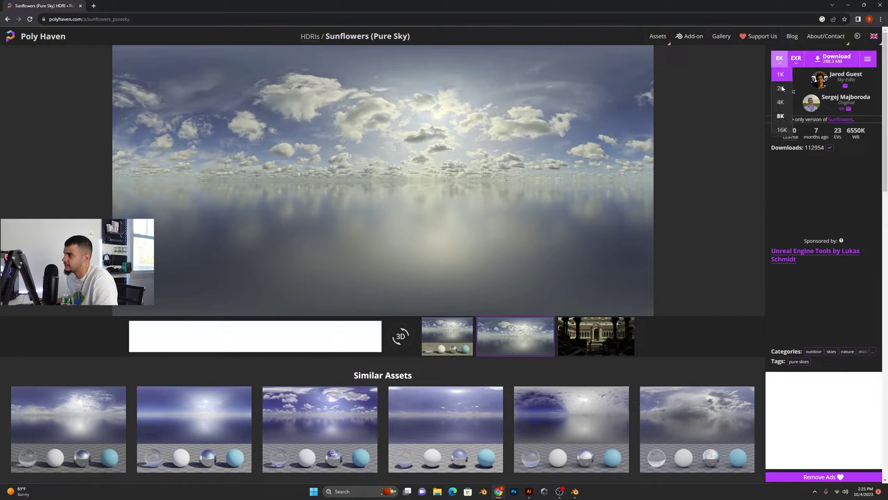
click(850, 4)
click(576, 492)
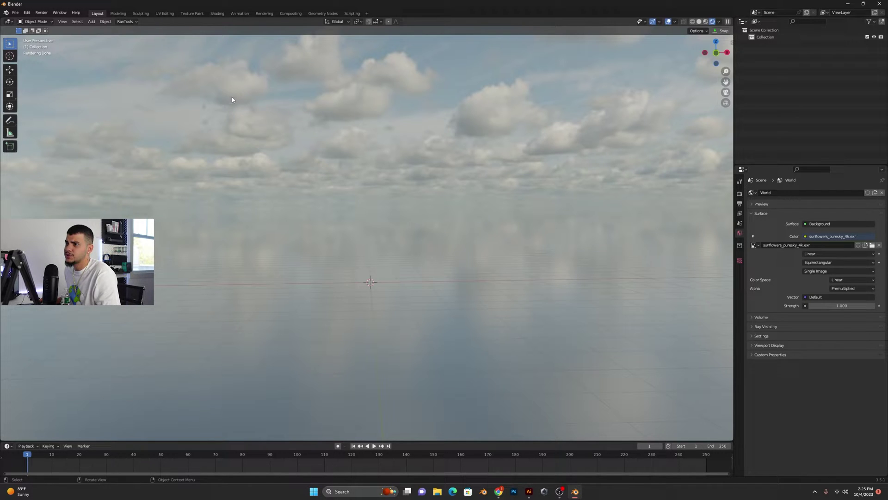
Step: In the Shading workspace, show the centred World node tree with a Rendered viewport
click(216, 14)
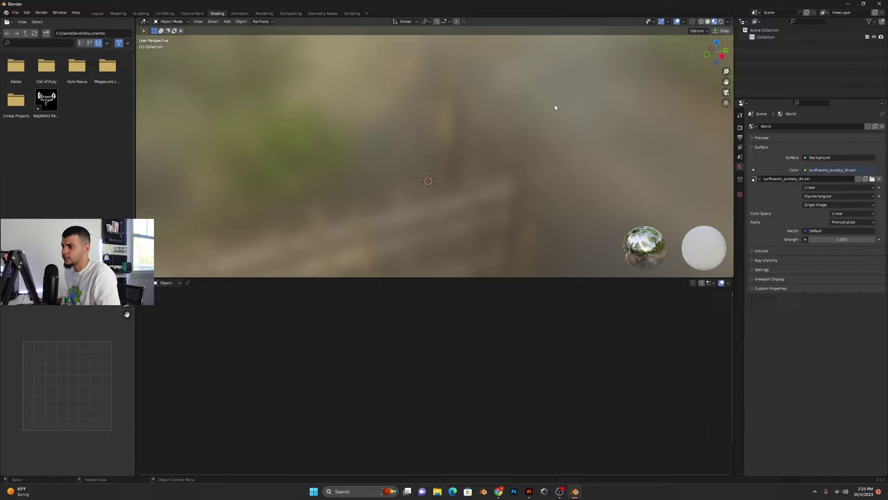
click(165, 283)
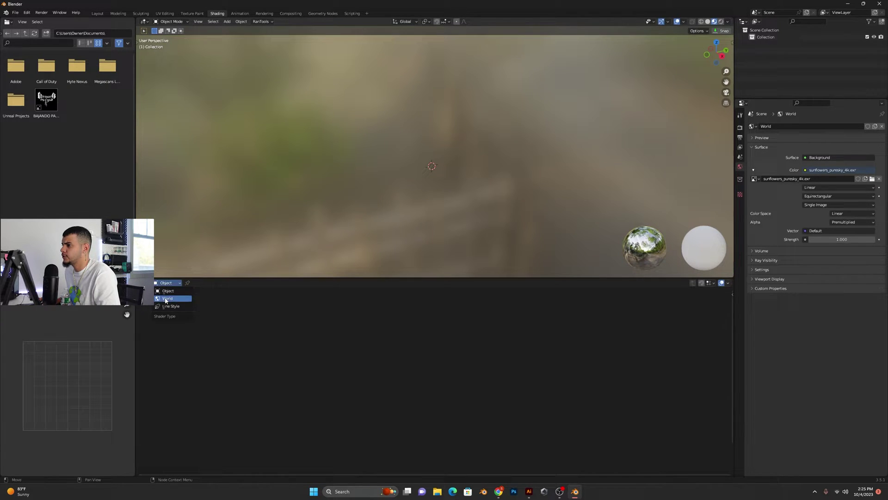
click(170, 293)
click(721, 21)
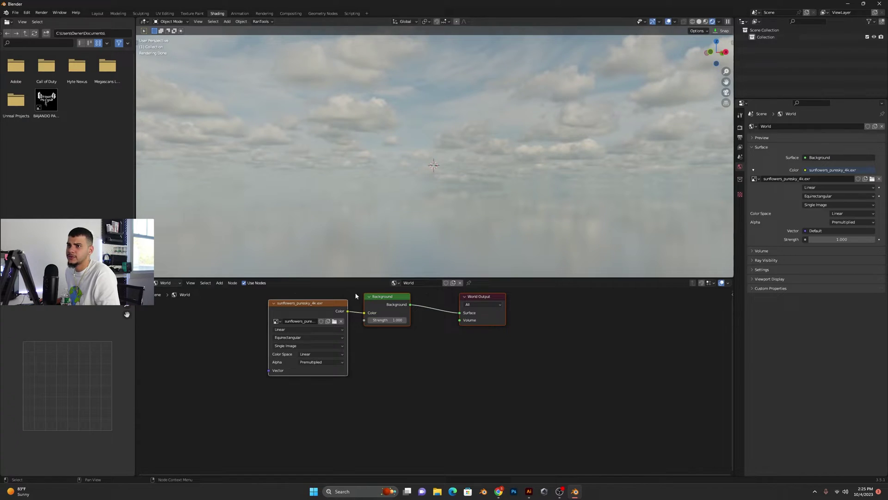
middle_drag(265, 317, 315, 317)
click(314, 317)
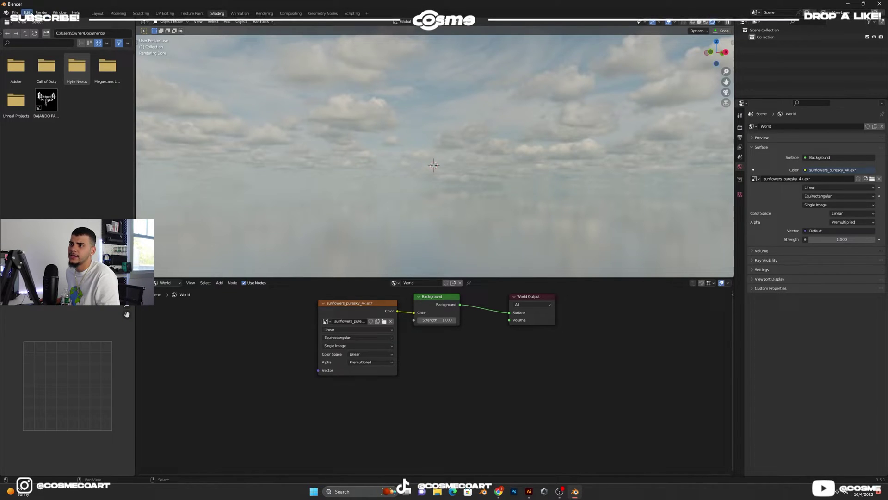
Step: Find Node Wrangler by searching NODE in Preferences Add-ons, enable it, and save preferences
click(26, 12)
click(46, 112)
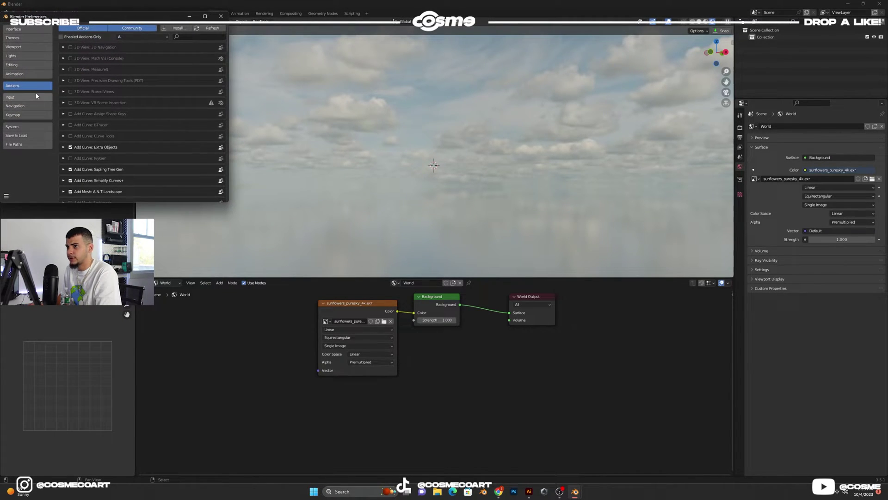
click(181, 36)
text(NODE)
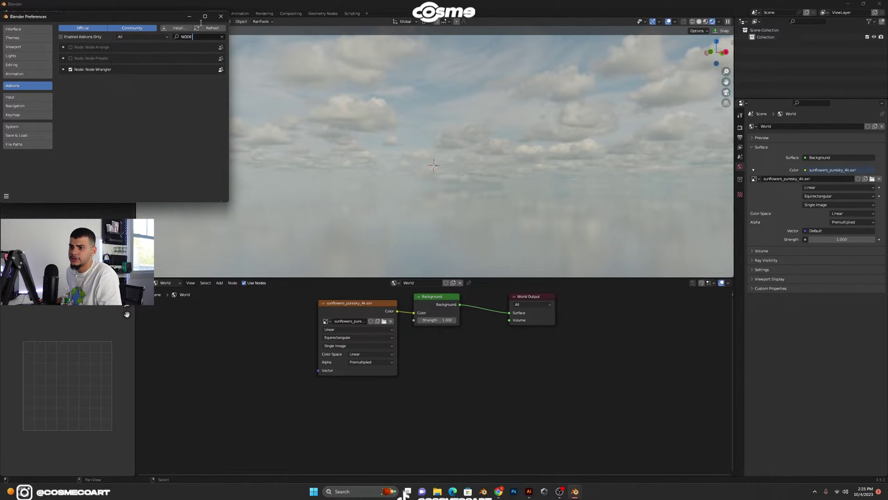
click(6, 195)
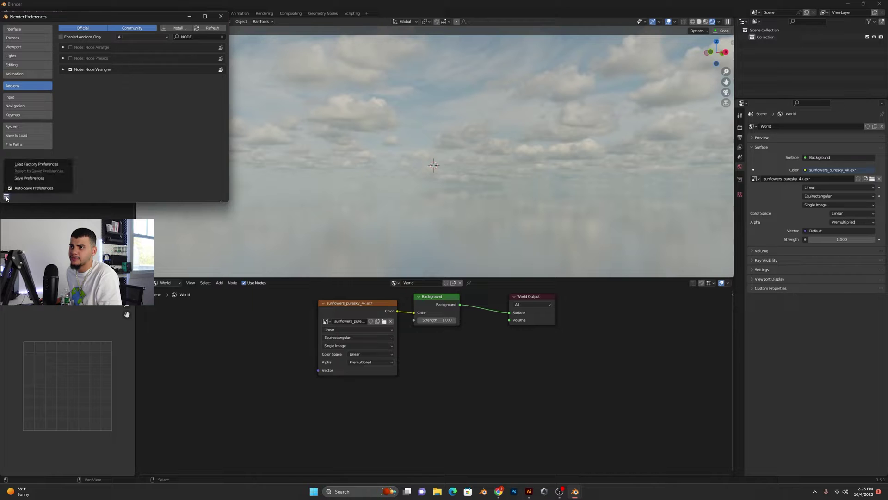
click(29, 178)
Step: Close Preferences and add Texture Coordinate and Mapping nodes to the sky texture with Ctrl+T
click(221, 16)
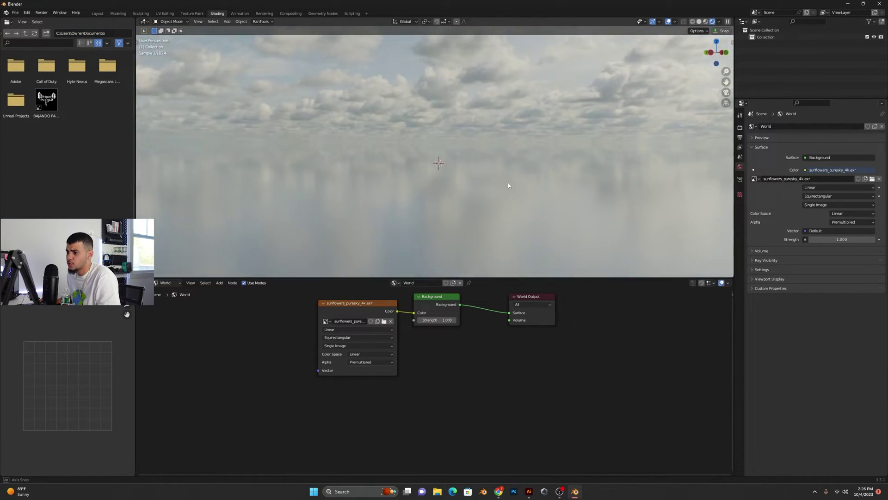
middle_drag(512, 180, 498, 187)
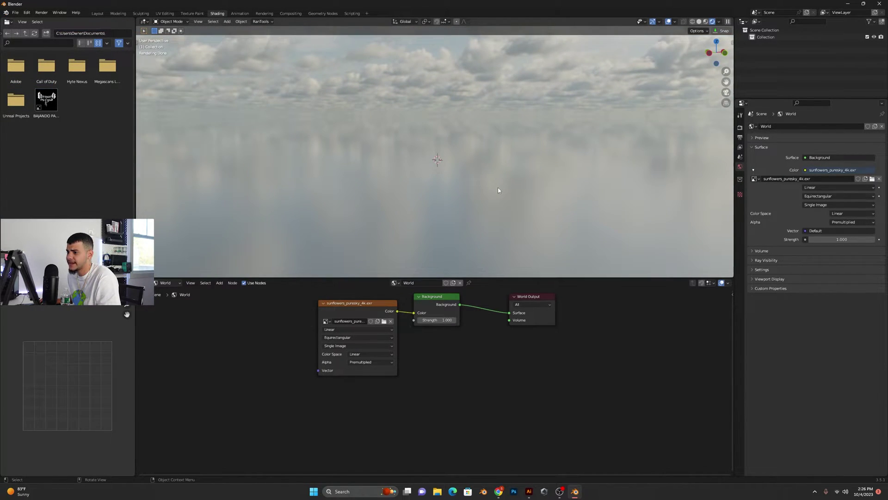
click(354, 308)
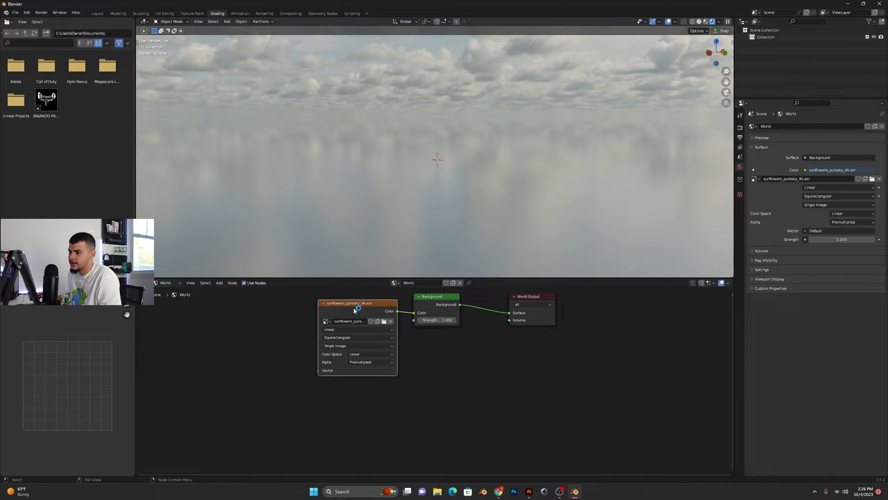
key(ctrl+t)
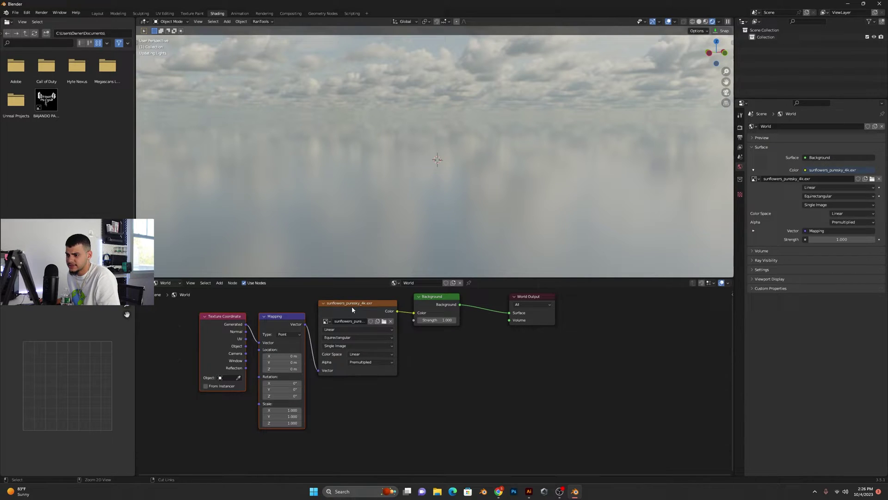
middle_drag(249, 314, 286, 320)
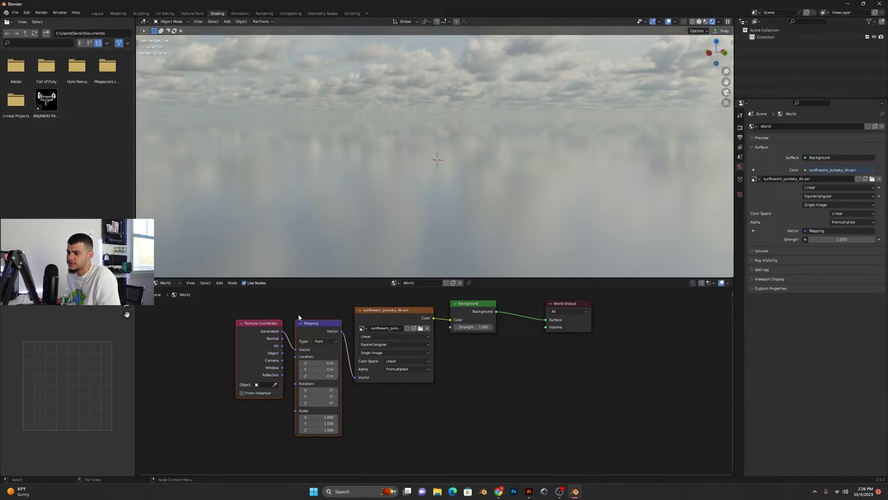
middle_drag(298, 305, 324, 301)
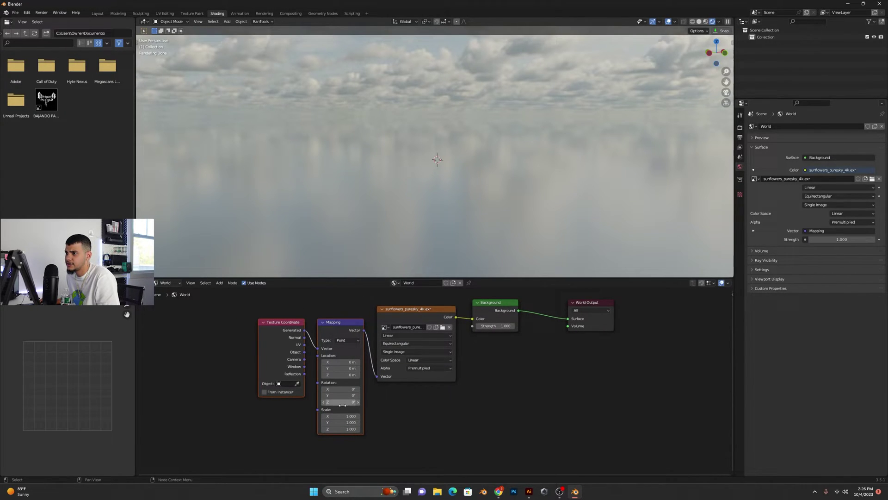
Step: Test the Mapping node's Rotation Z, reset it, then enter 360°
drag(341, 403, 437, 403)
key(Escape)
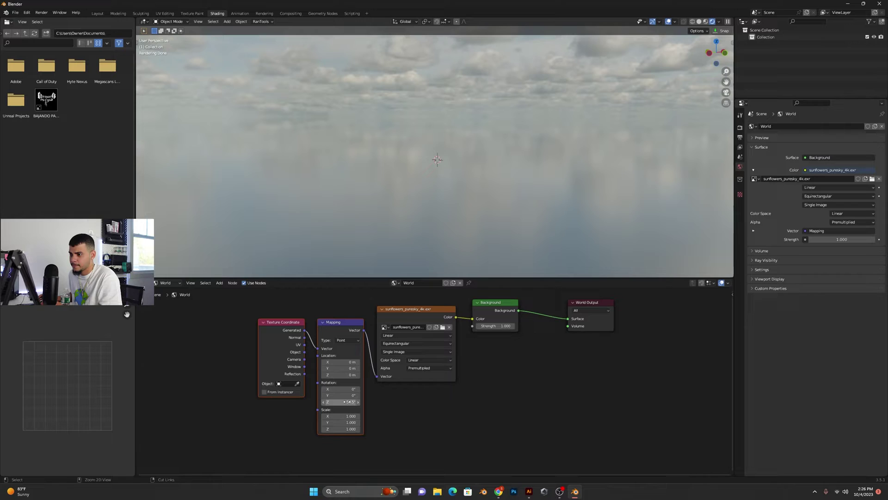
click(347, 401)
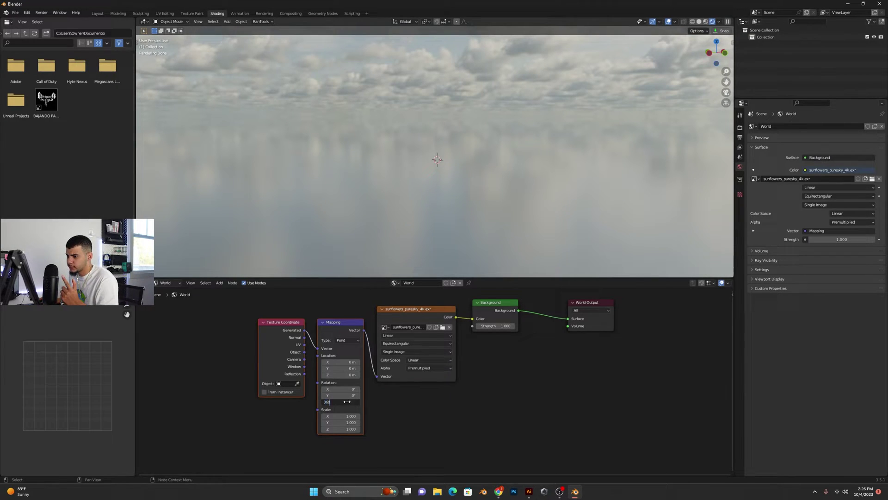
text(360)
key(Return)
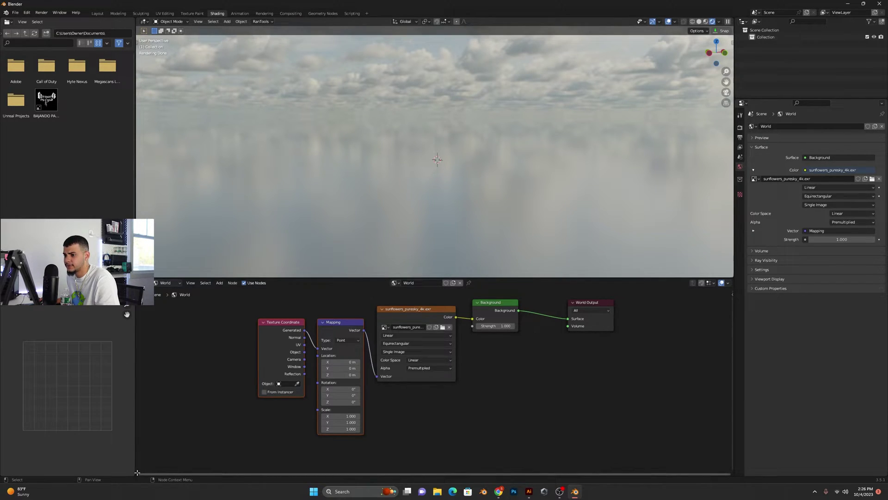
Step: Split a new area below the node editor and make it a Timeline
drag(136, 472, 137, 384)
click(143, 388)
click(234, 414)
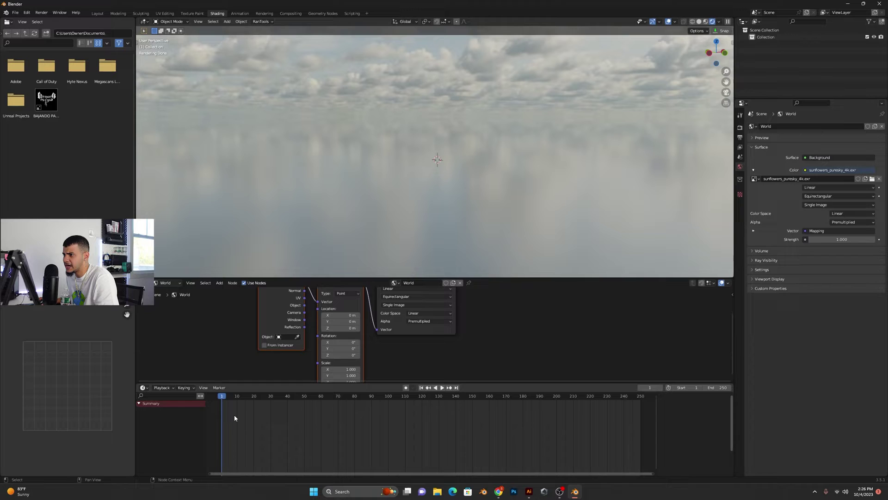
Step: Add a Suzanne monkey, subdivide it with Ctrl+2, and shade it smooth
key(shift+a)
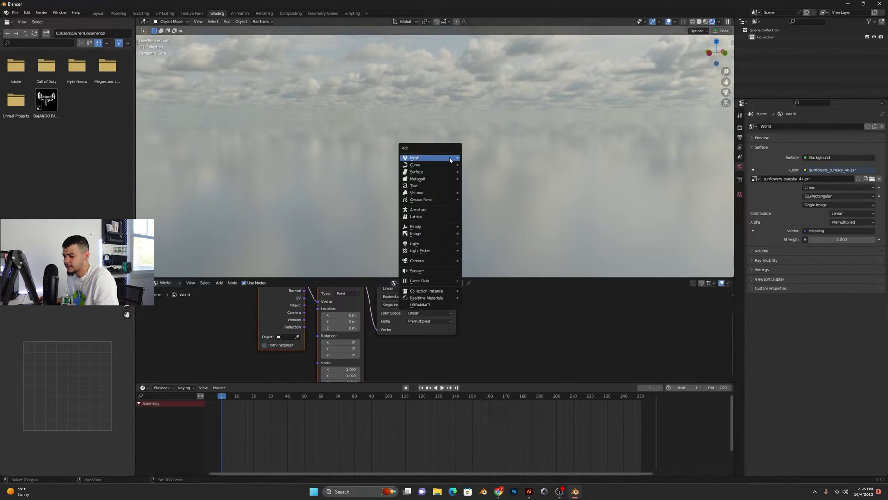
mouse_move(455, 158)
click(480, 223)
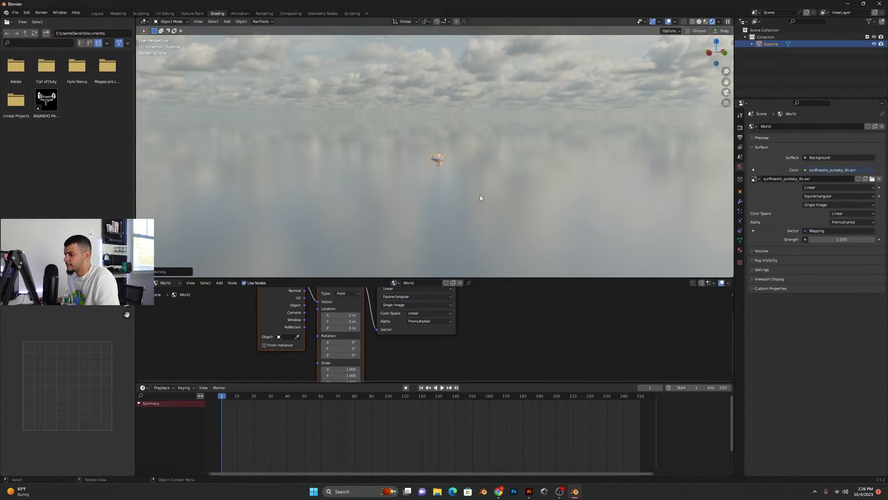
scroll(479, 195, up, 10)
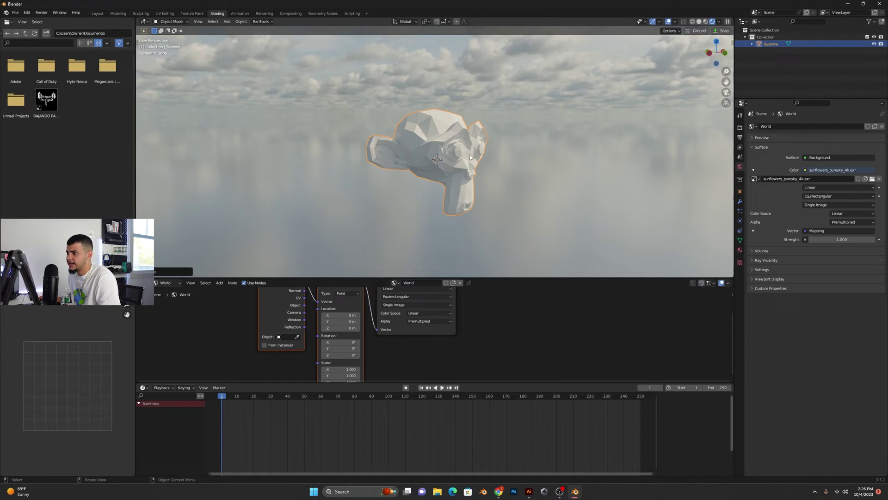
key(ctrl+2)
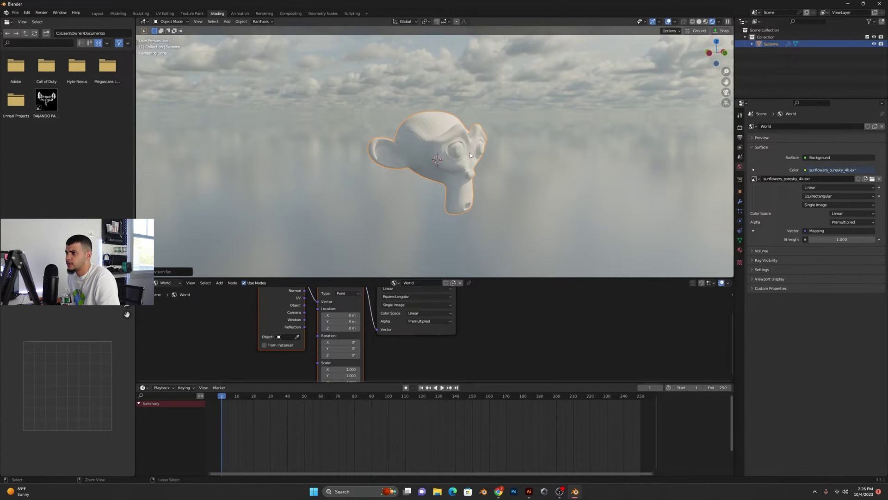
middle_drag(467, 140, 443, 139)
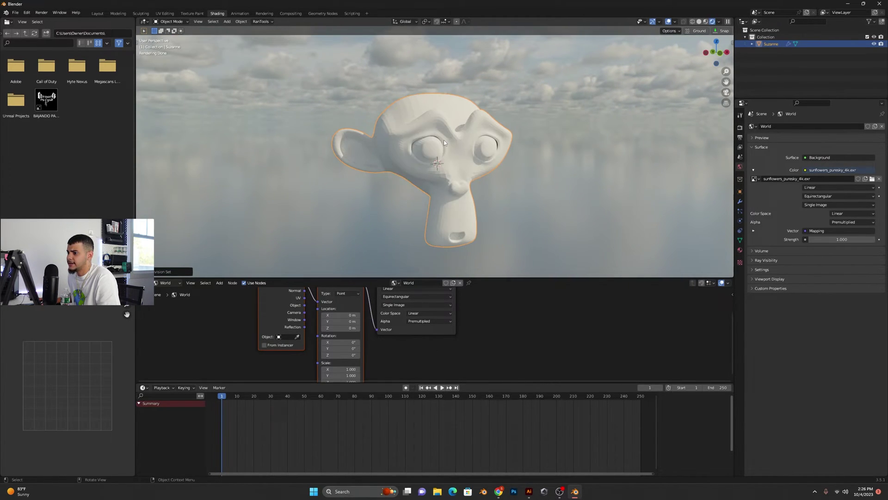
right_click(443, 139)
click(443, 136)
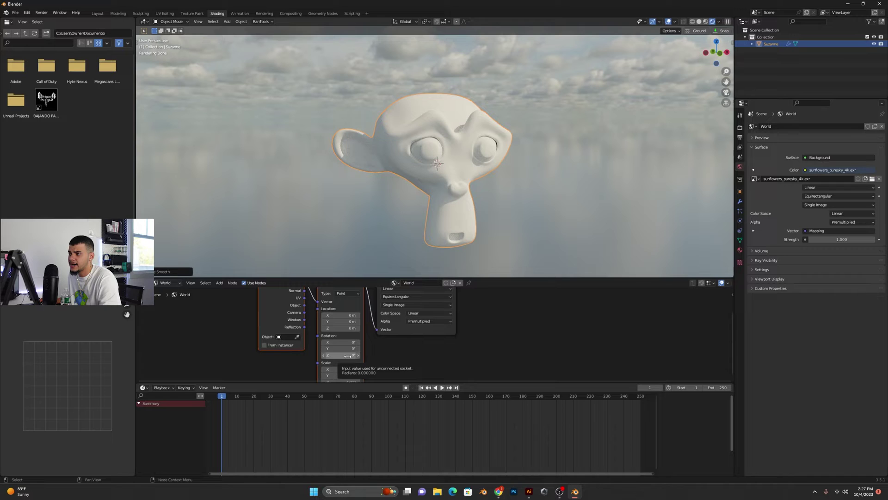
drag(348, 356, 468, 356)
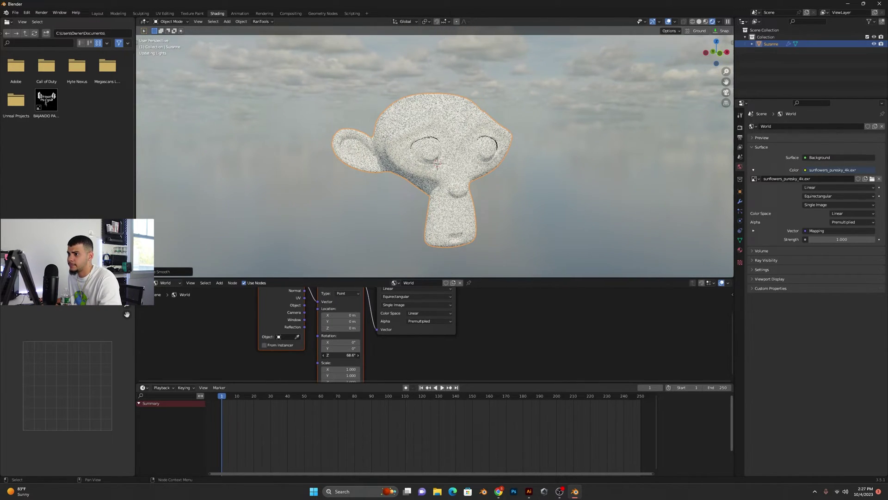
drag(340, 355, 377, 355)
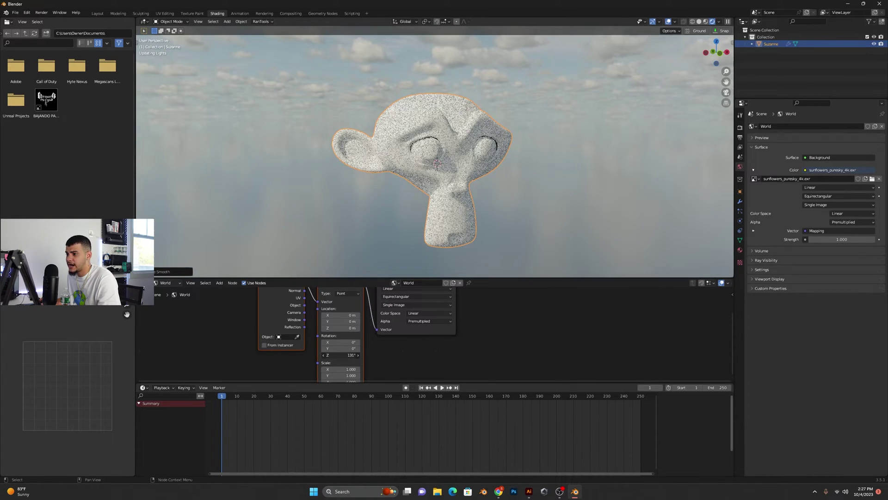
key(ctrl+z)
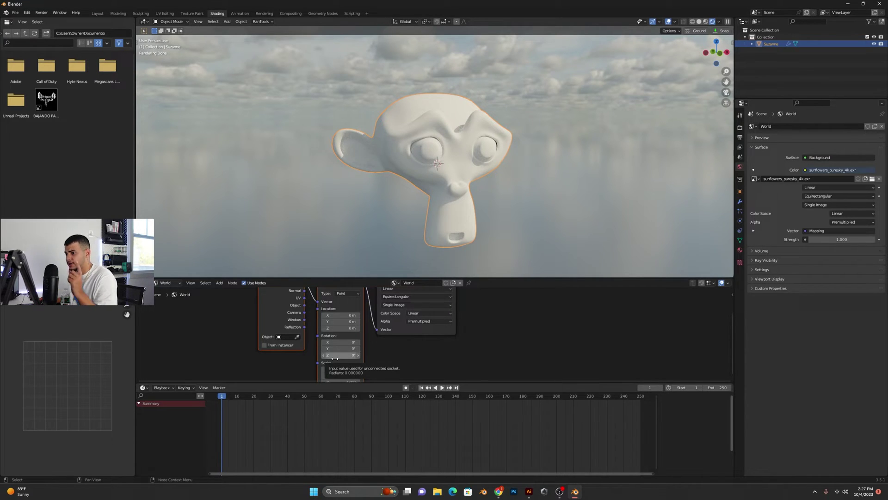
Step: Keyframe the sky rotation at frame 1 and set the end frame to 150
key(i)
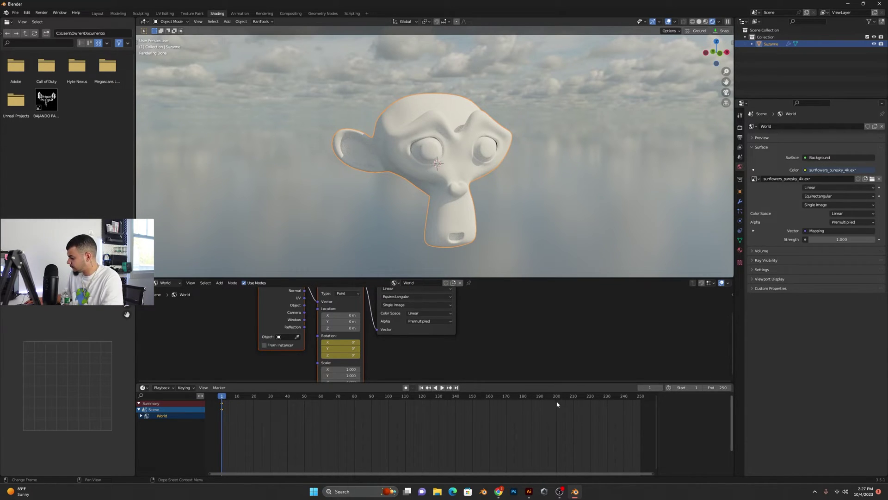
click(722, 387)
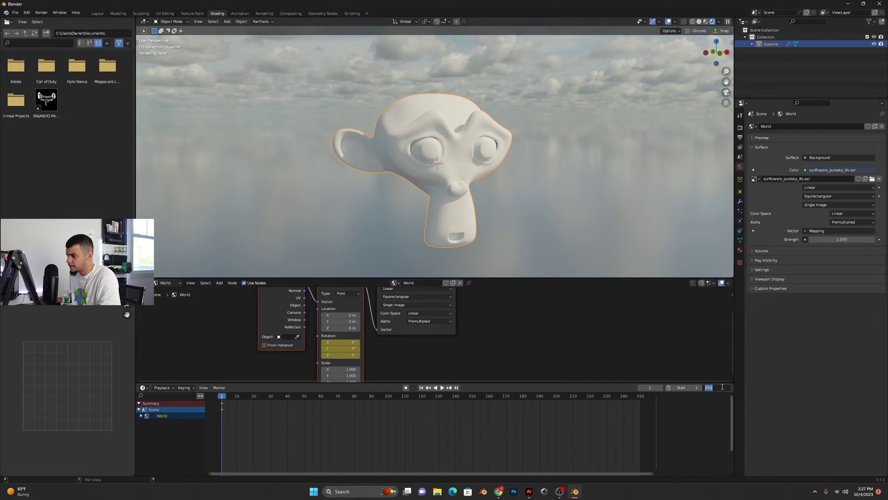
text(150)
key(Return)
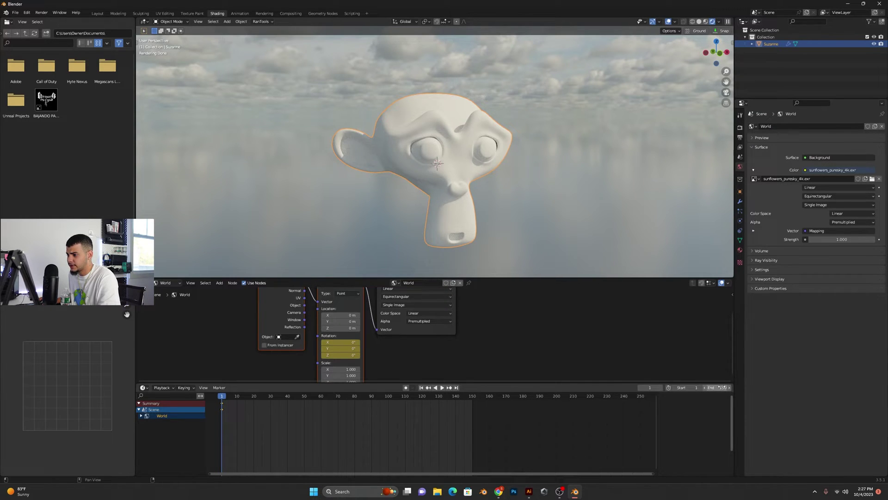
Step: At frame 150 set Rotation Z to 360°, then play the animation
click(457, 388)
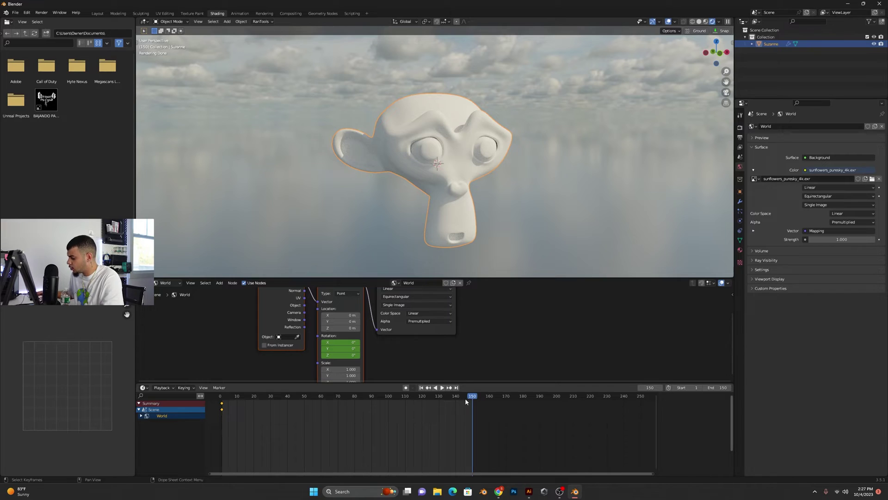
click(337, 355)
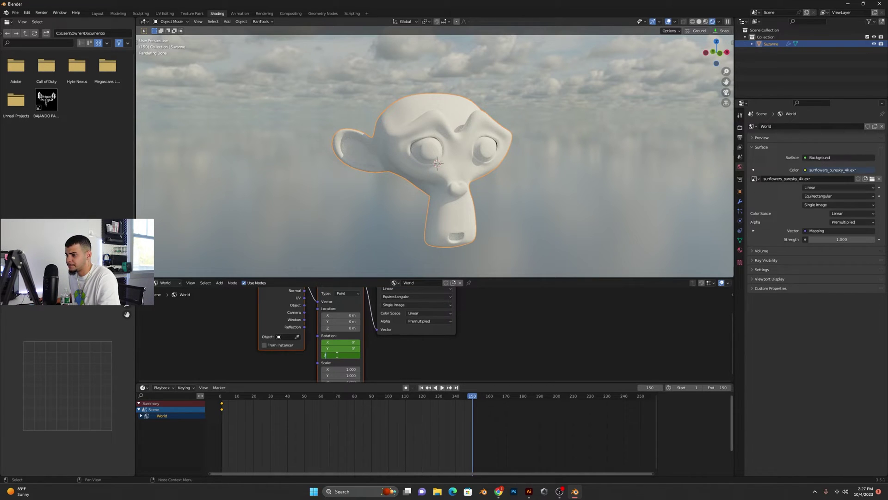
text(360)
key(Return)
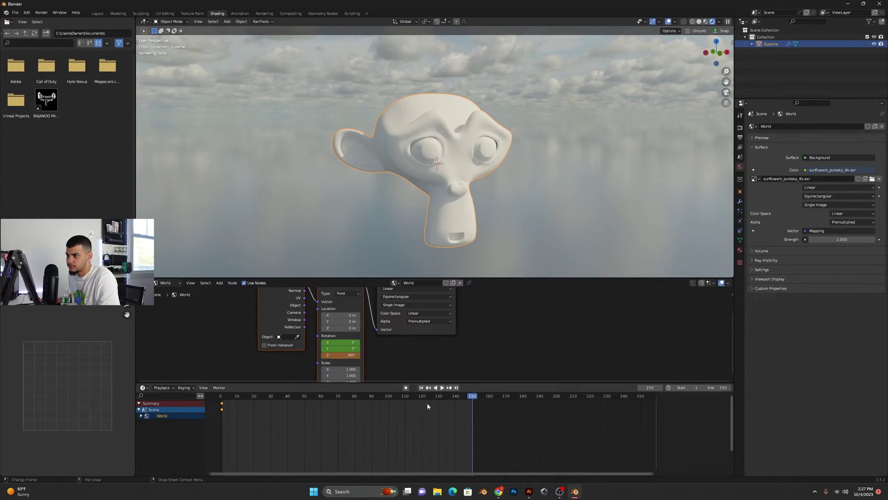
drag(424, 399, 287, 416)
key(space)
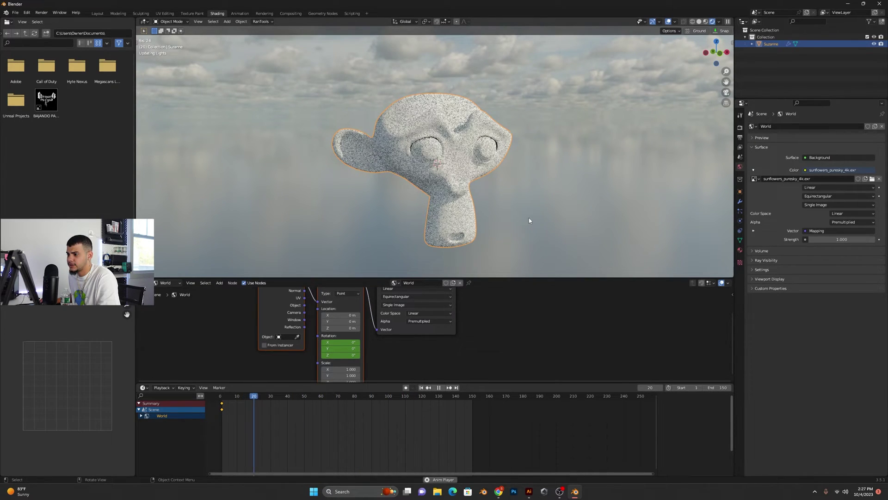
Step: Stop playback and keyframe a 360° Z rotation at frame 150
click(442, 388)
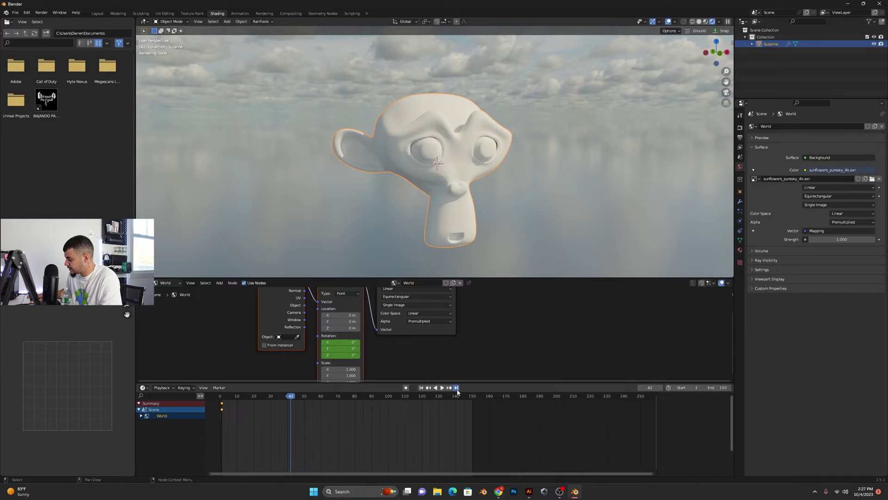
click(456, 387)
click(348, 355)
text(360)
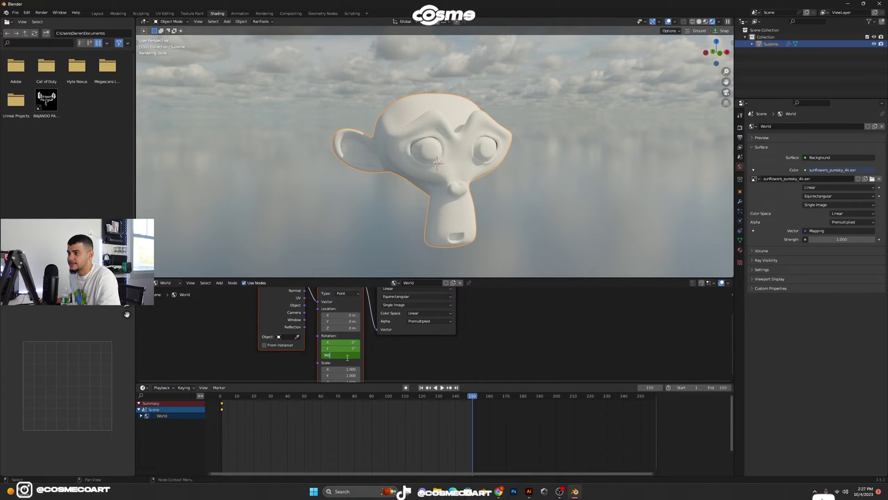
key(Return)
key(i)
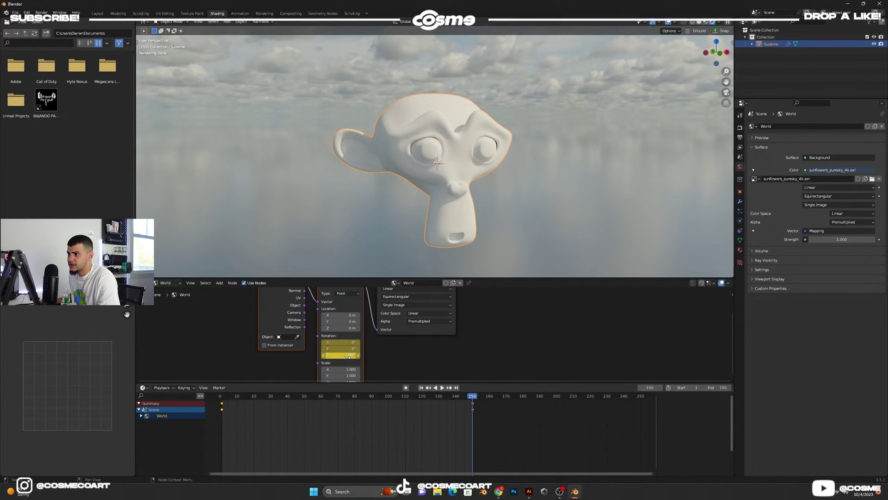
Step: Preview the animation, re-key frame 150's sky rotation at 100°, and return to the start
drag(403, 403, 241, 406)
key(space)
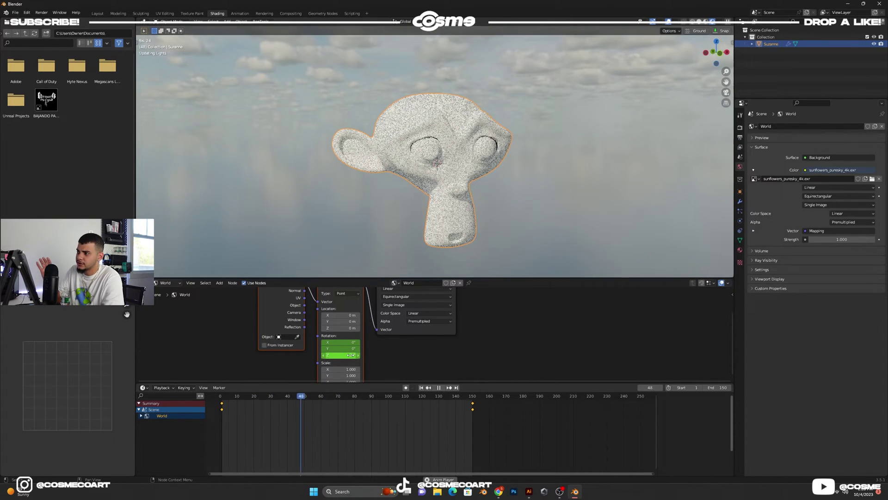
key(space)
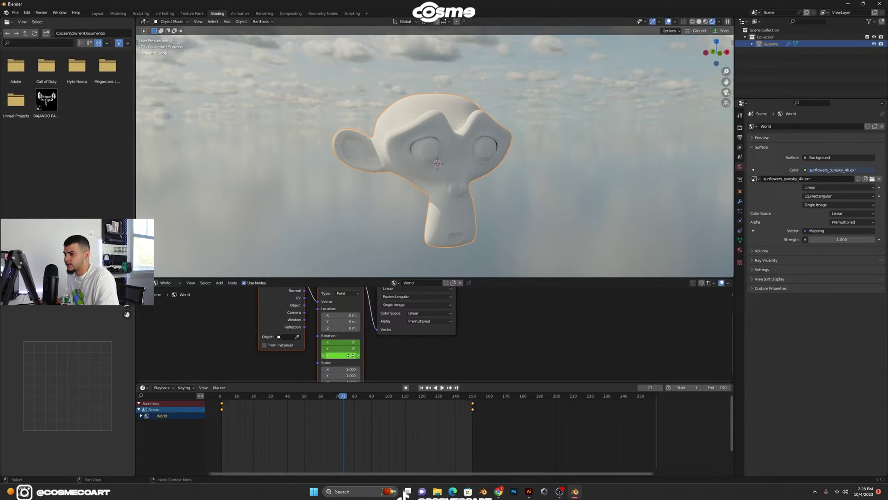
key(shift+Right)
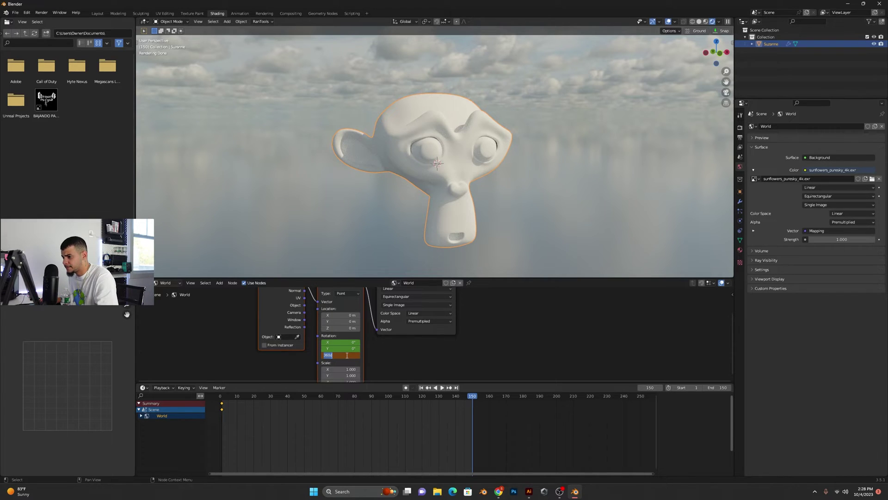
key(Return)
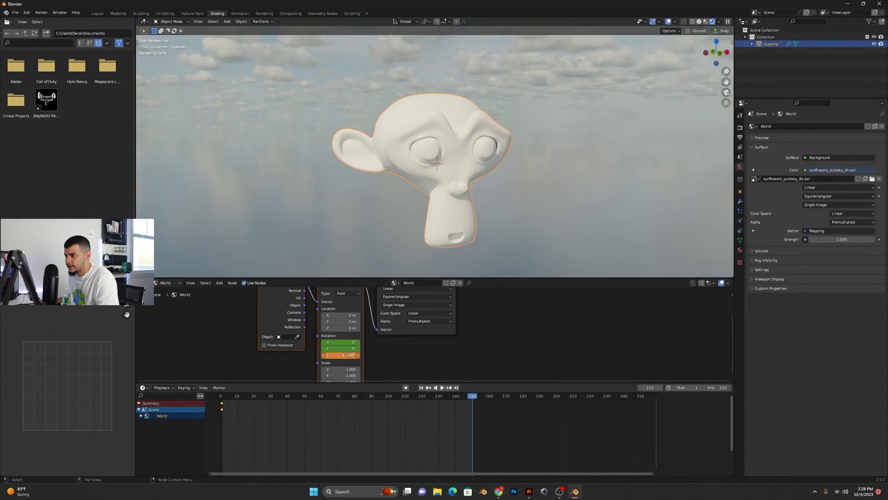
key(i)
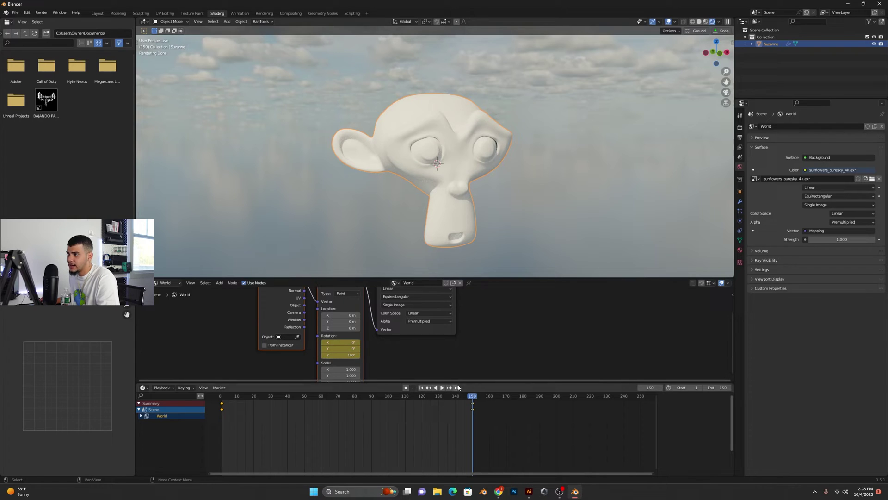
drag(462, 401, 220, 401)
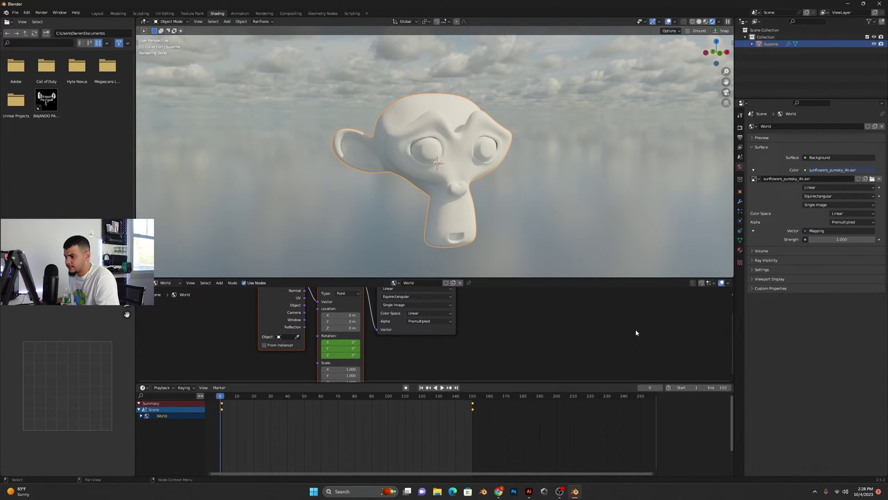
Step: After playback, replace the frame-150 sky Z rotation keys with a 10° keyframe
key(space)
click(352, 355)
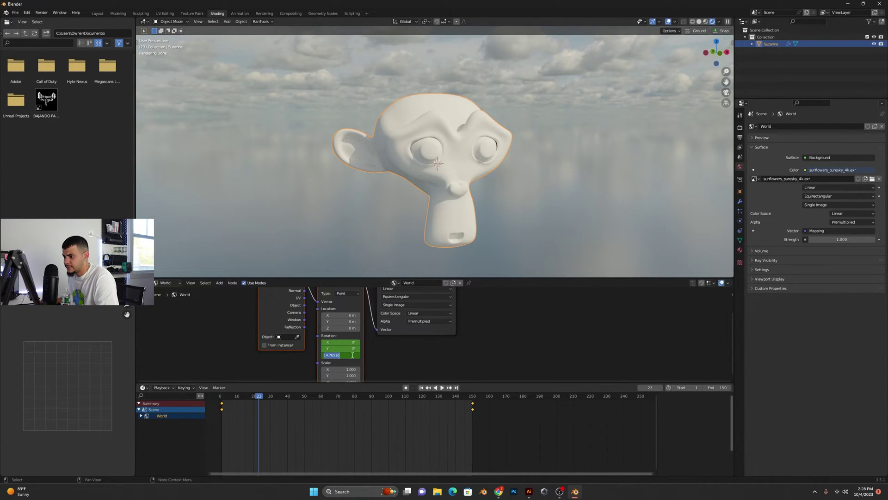
click(456, 387)
drag(477, 420, 464, 410)
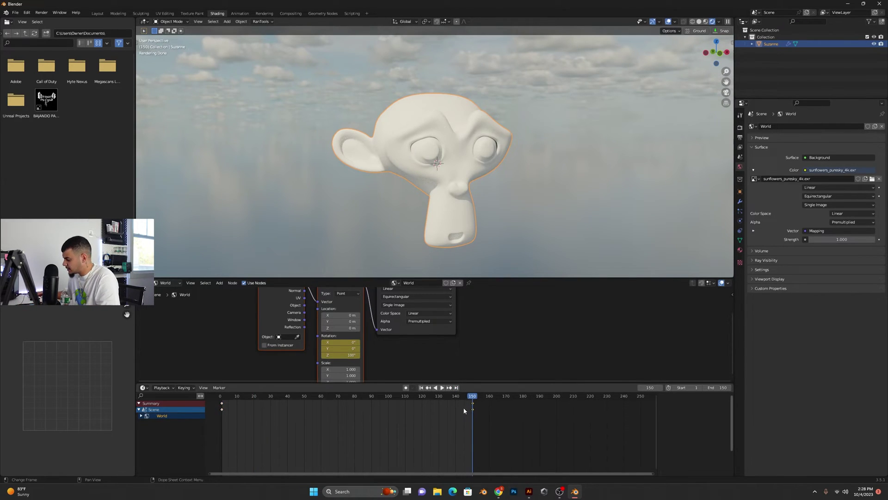
key(Delete)
click(343, 355)
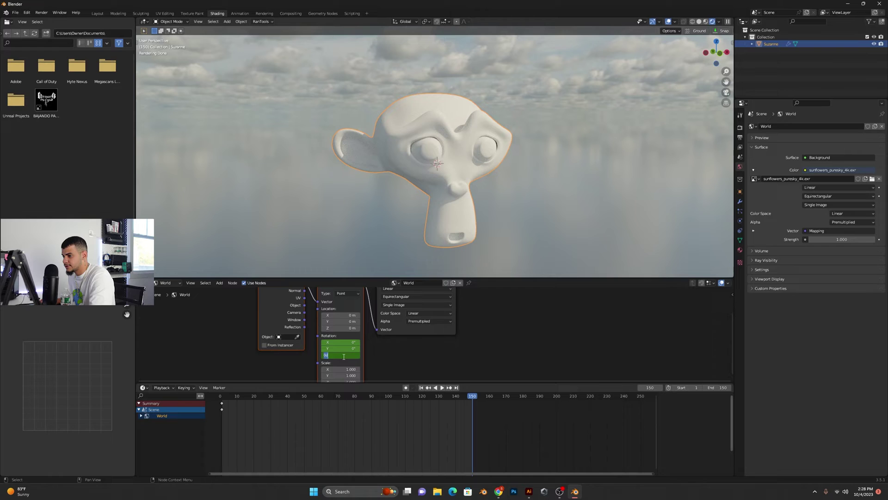
text(10)
key(Return)
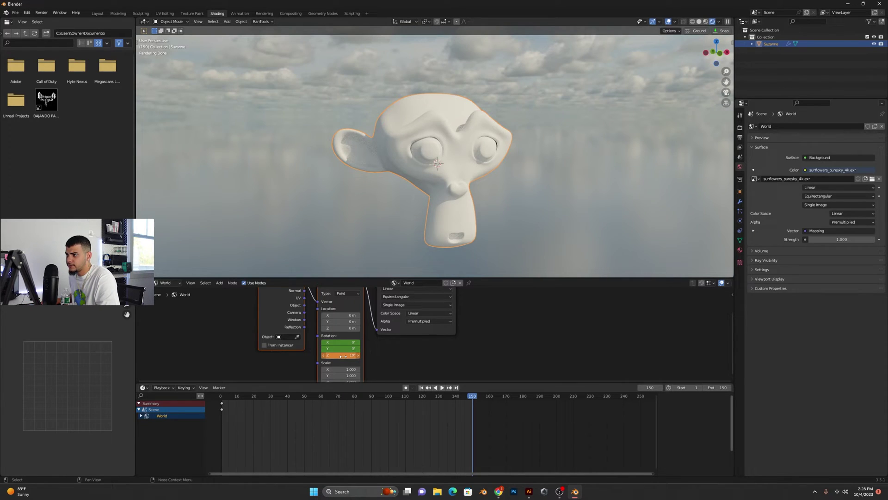
key(i)
Step: Preview the final frames, clear the frame-150 key, and enter 5° Z rotation
key(space)
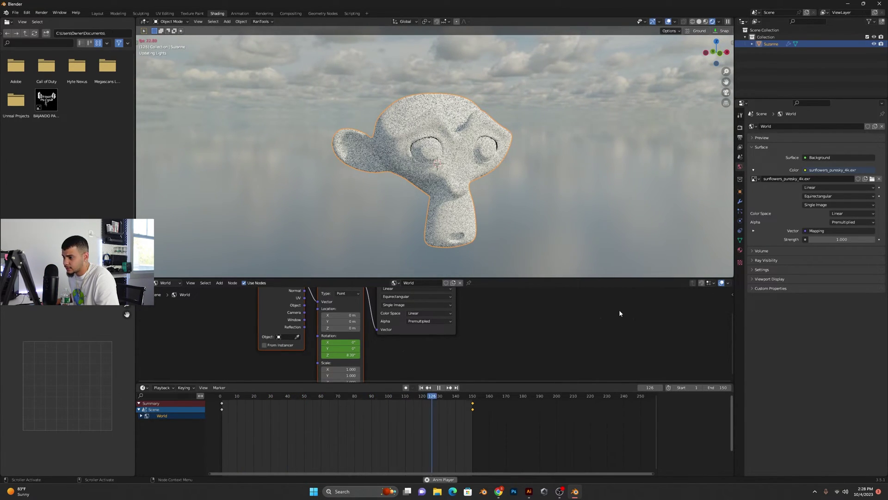
key(space)
click(455, 397)
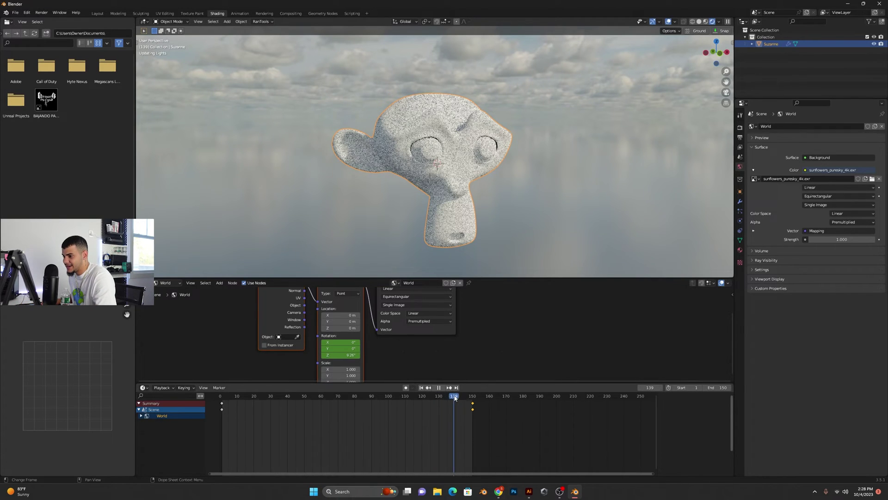
key(space)
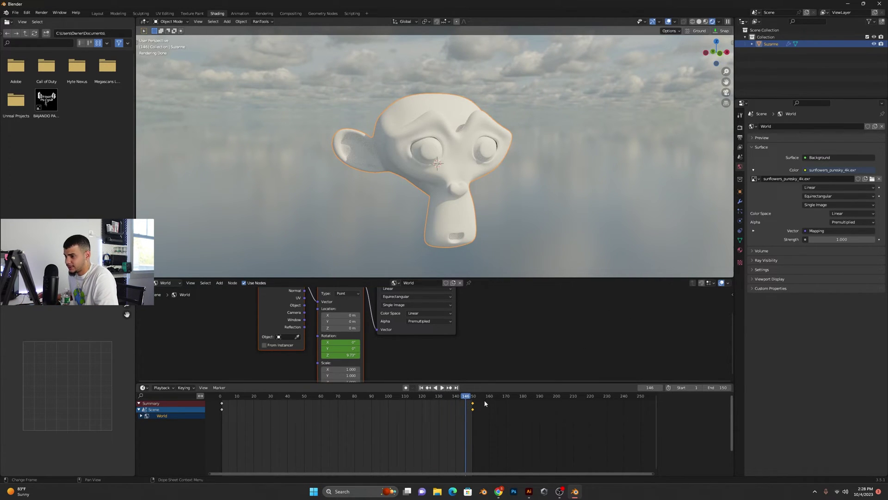
click(473, 397)
key(alt+i)
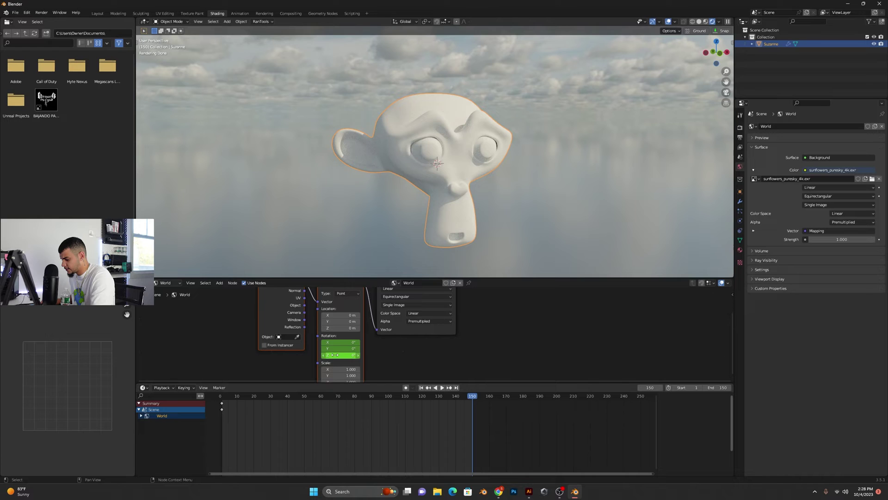
click(334, 355)
text(5)
key(Return)
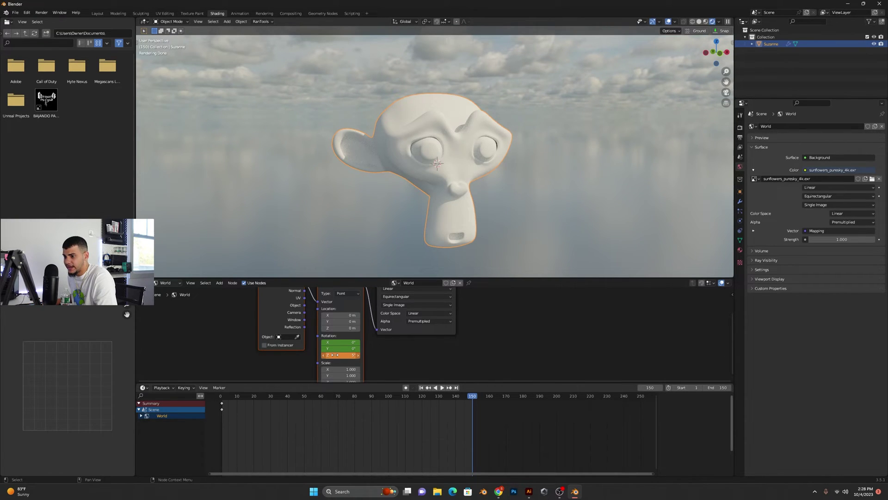
Step: Keyframe the 5° rotation at frame 150, play from the start, and scrub to frame 118
key(i)
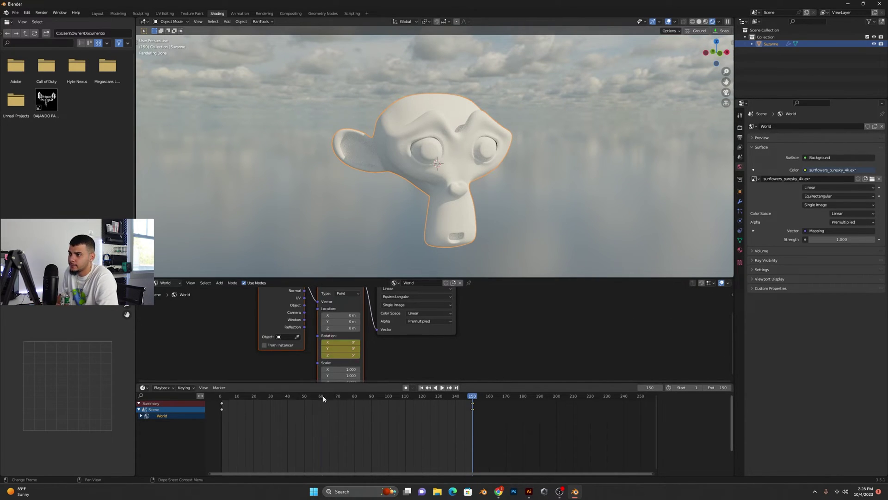
key(shift+Left)
key(space)
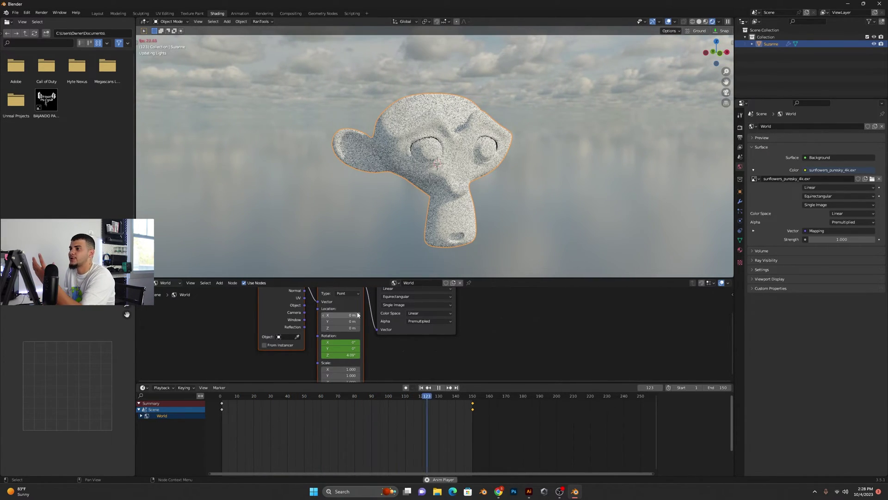
key(space)
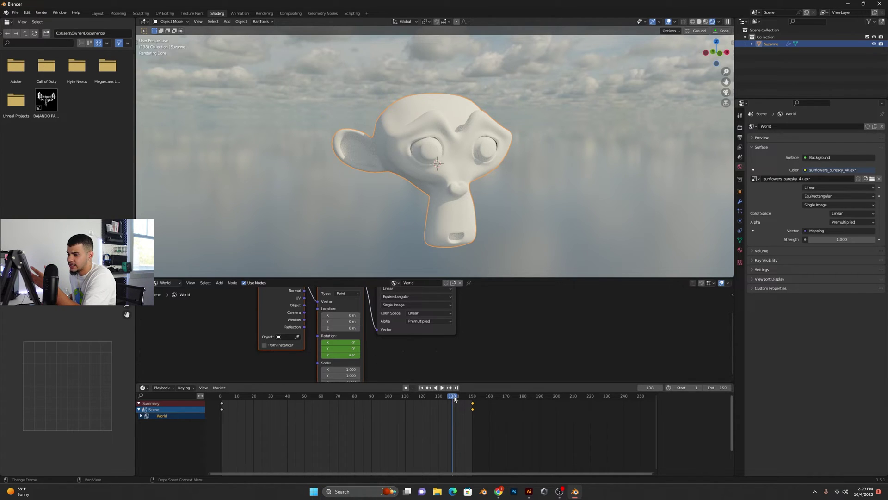
drag(456, 400, 419, 402)
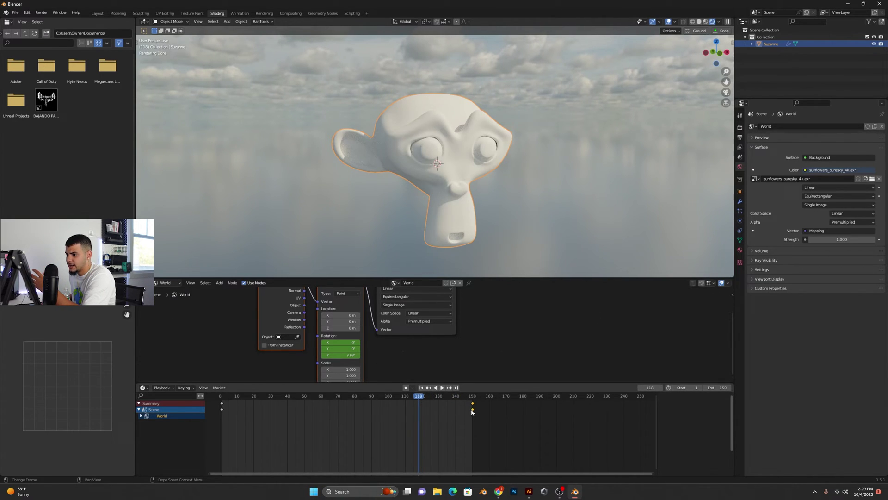
Step: Set the sky's Z rotation to 180° at frame 150 and play back the sweep
click(450, 388)
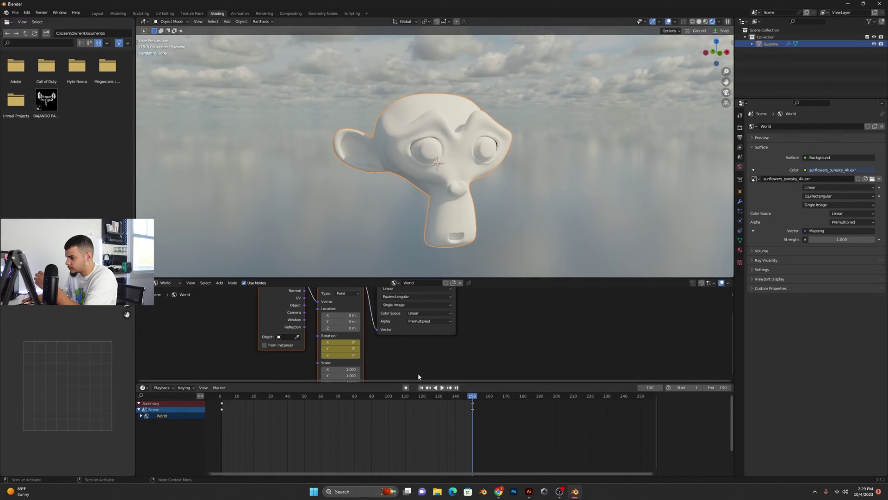
click(349, 356)
text(180)
key(Return)
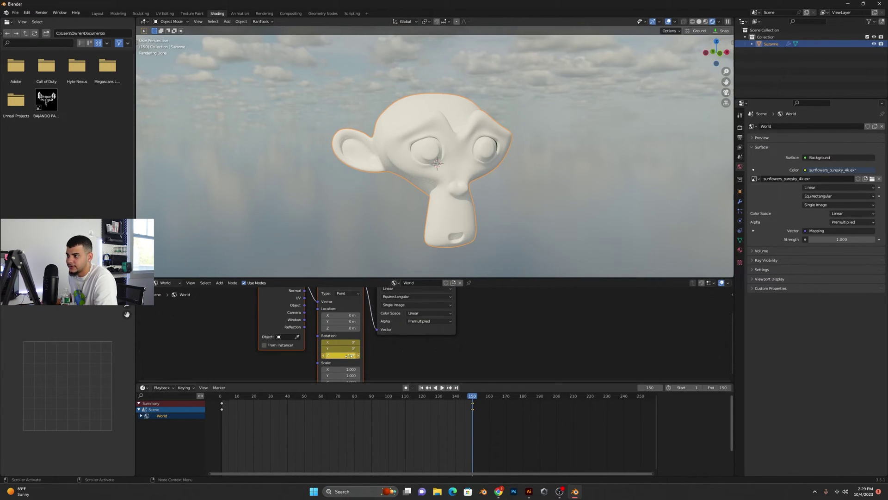
key(space)
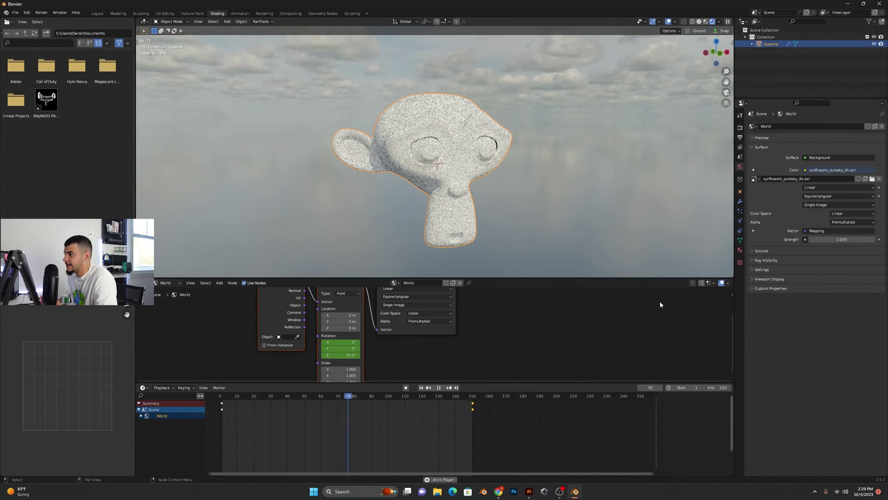
key(space)
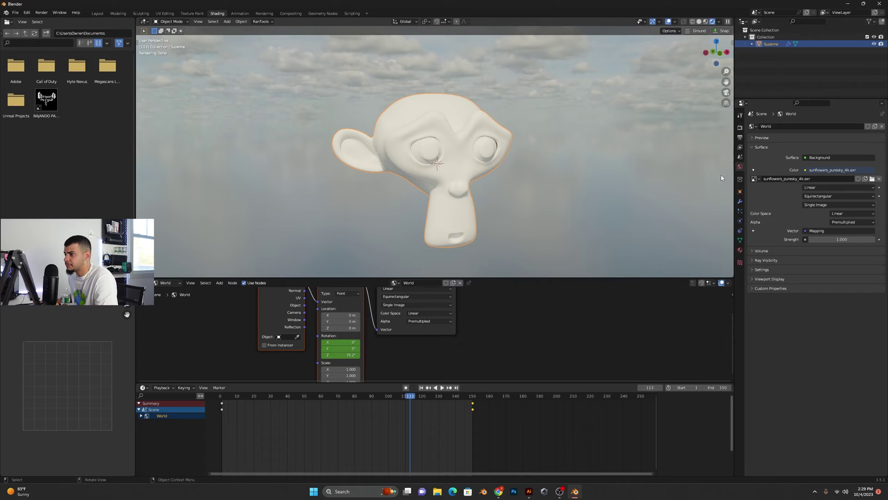
Step: Turn on Transparent in the Render Properties Film panel
click(740, 128)
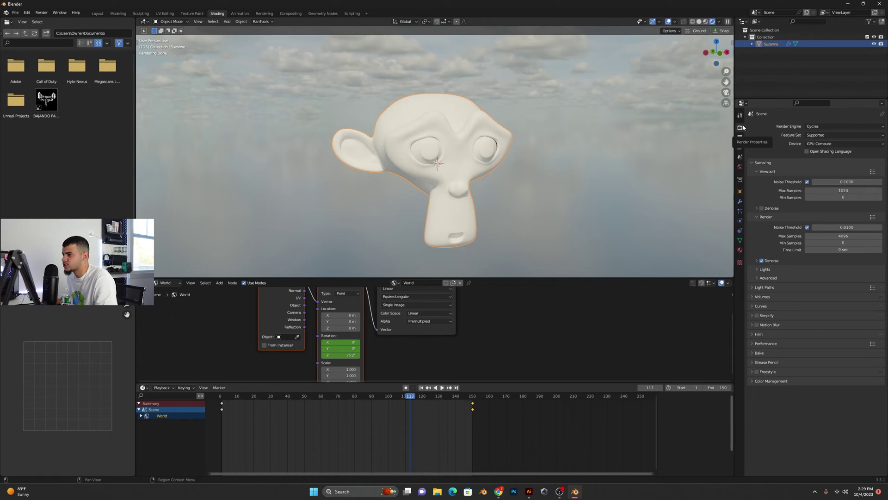
click(751, 334)
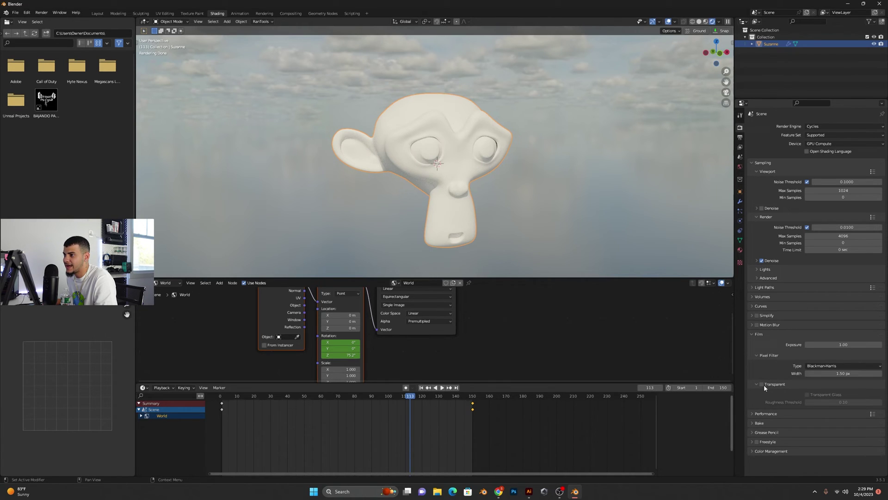
click(762, 384)
Step: Play from frame 100 and scrub the timeline to check the transparent background
click(387, 396)
key(space)
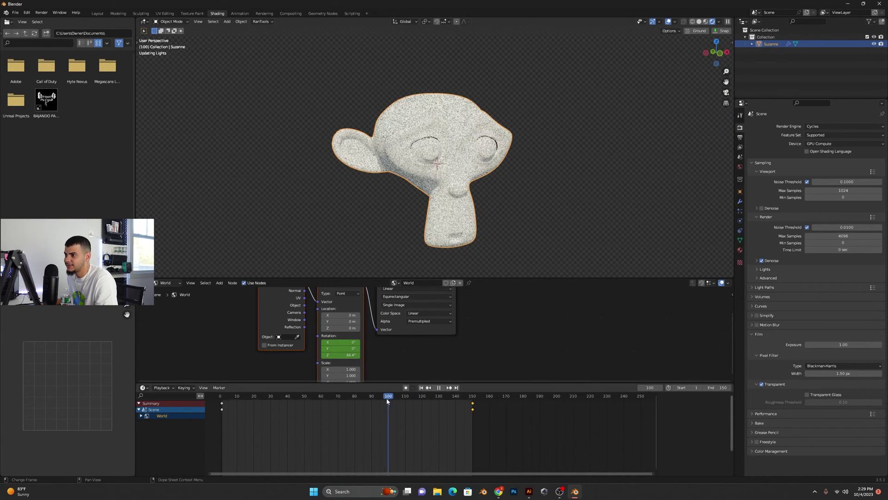
drag(387, 398, 246, 398)
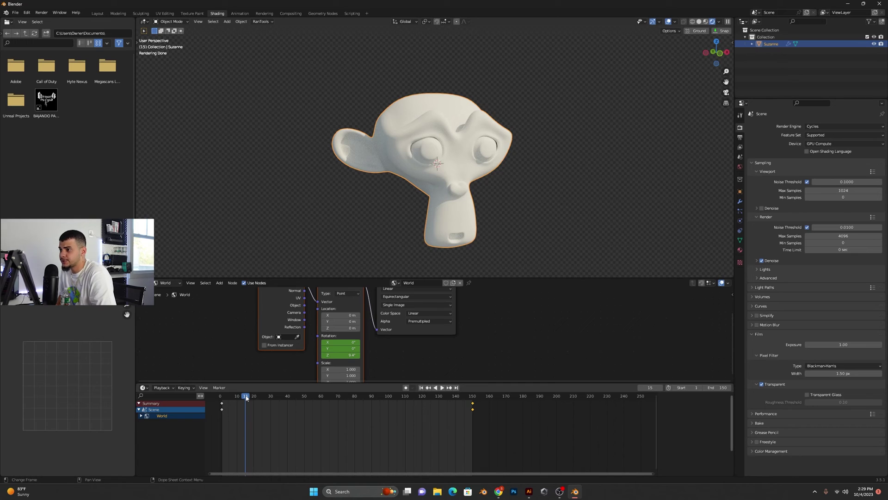